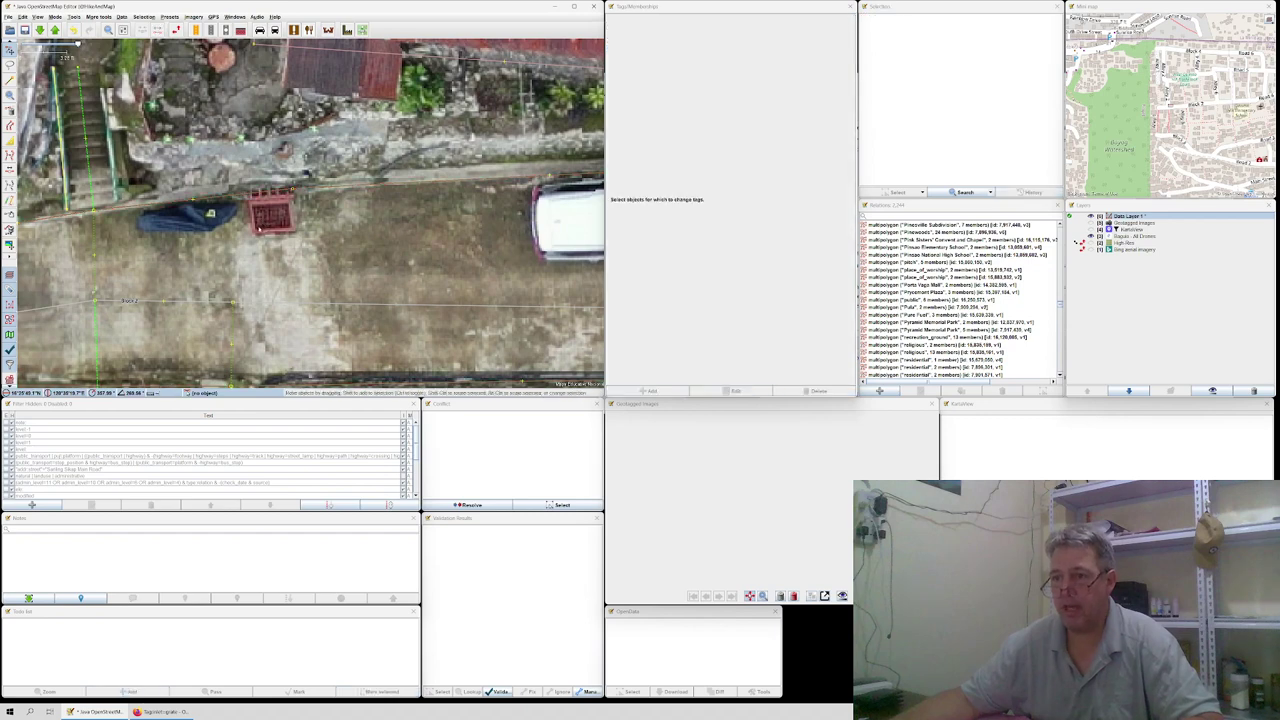
Step: Draw a closed four-corner outline around the red drain grate beside the road's edge
key("Escape")
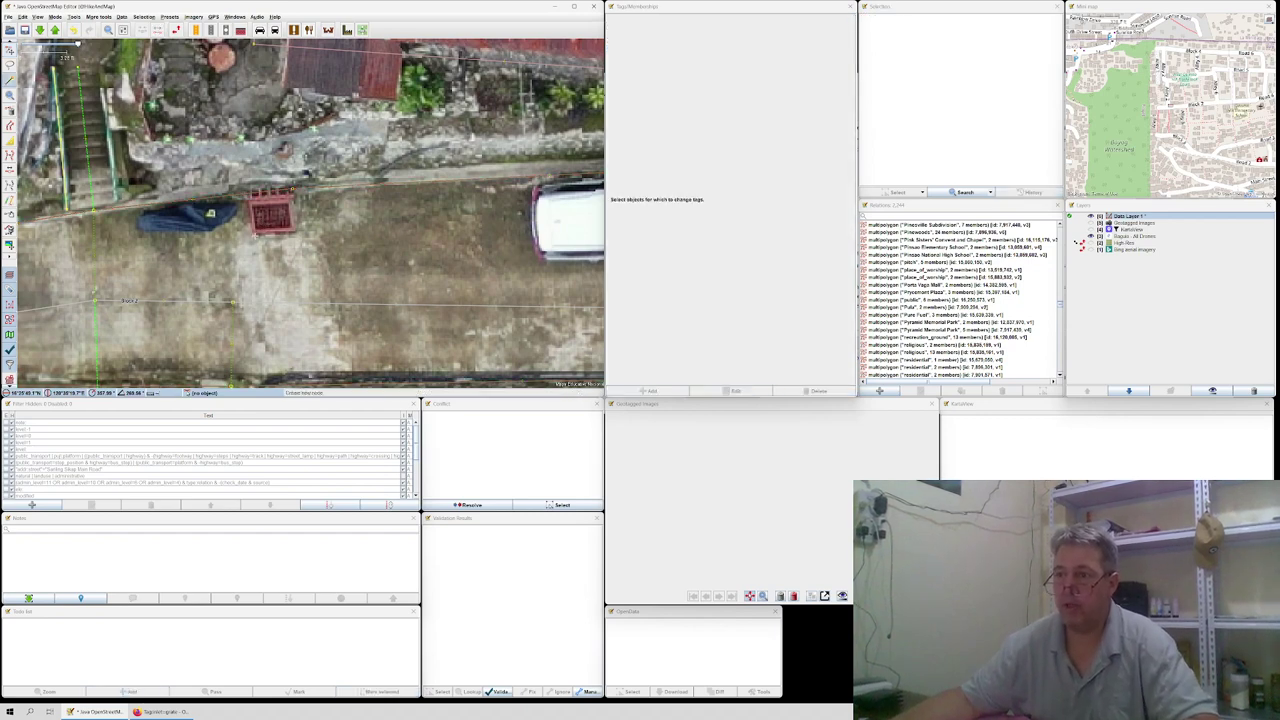
left_click(255, 235)
left_click(297, 232)
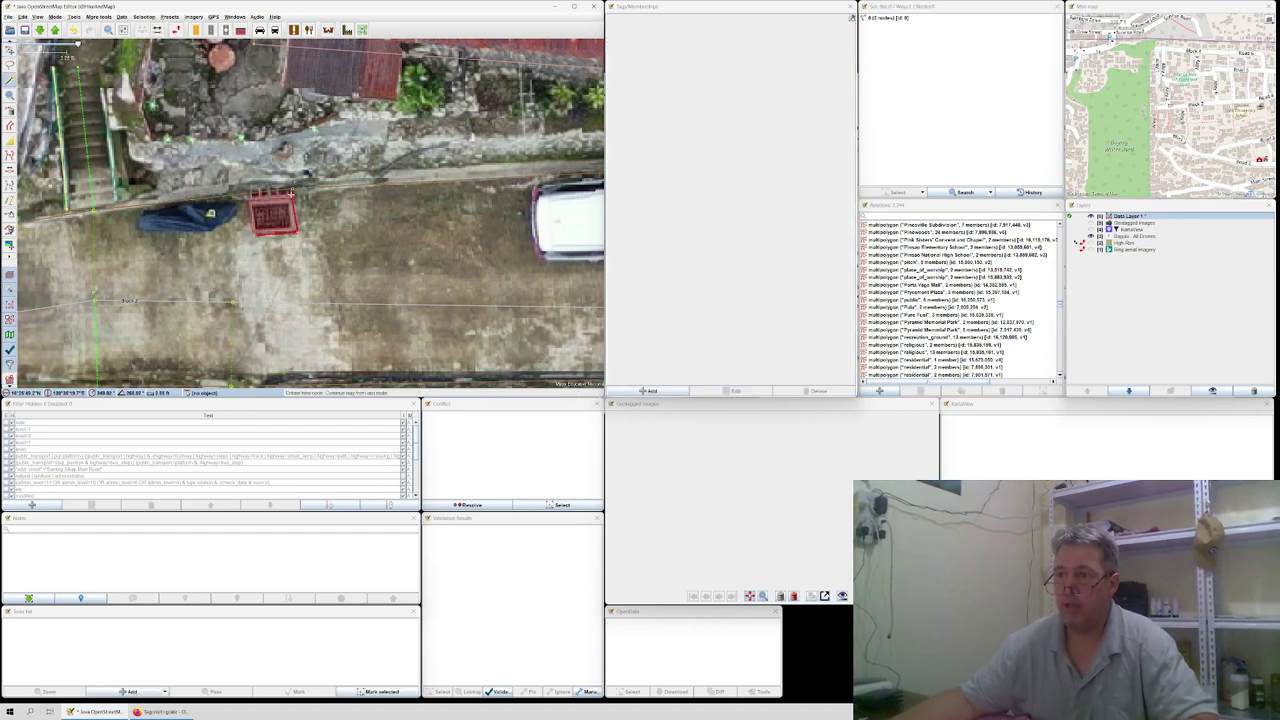
scroll(292, 188, "up", 2)
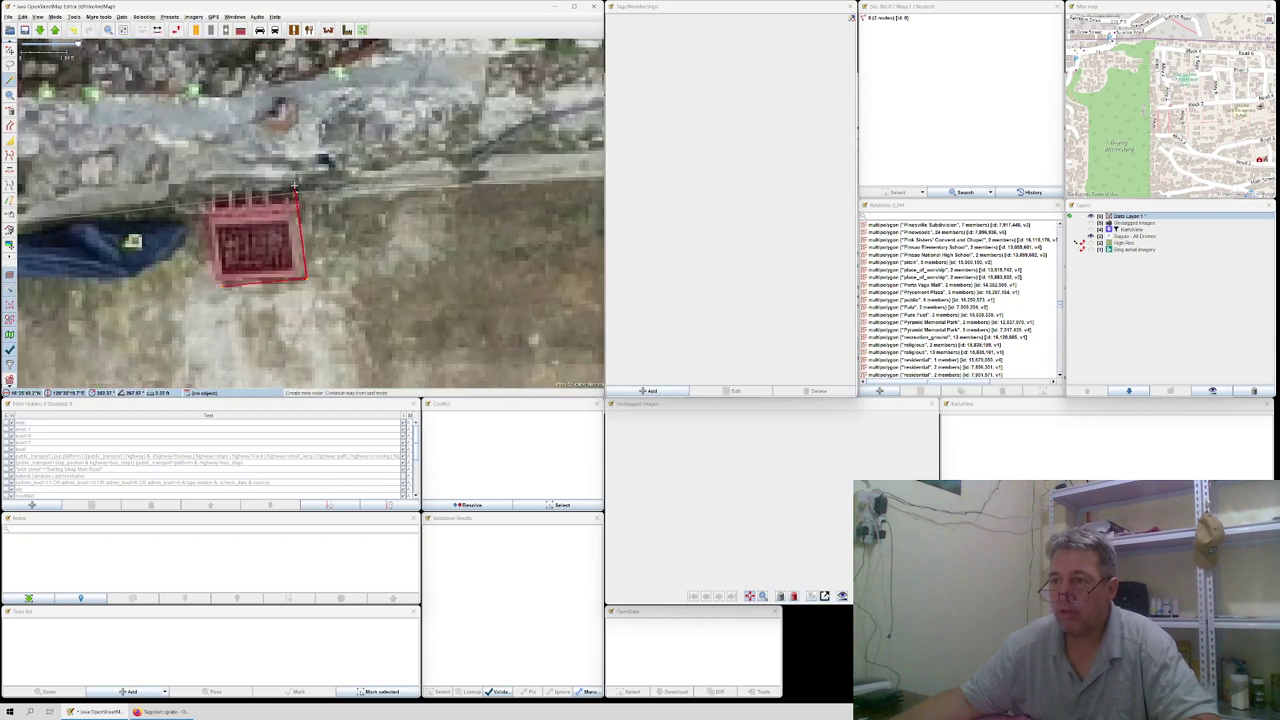
left_click(204, 196)
key("Escape")
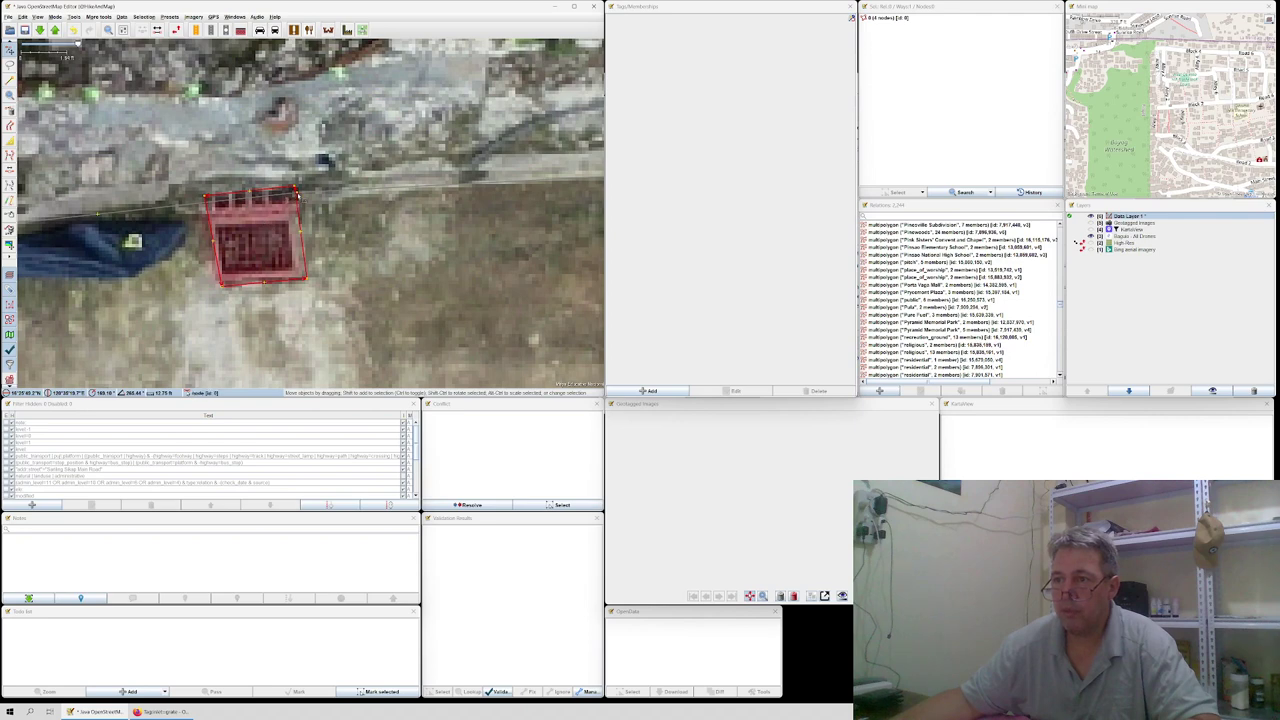
Step: Align the grate's upper corners with the road area's edge and split the road outline at those two nodes
left_click_drag(296, 190, 297, 184)
left_click(196, 200)
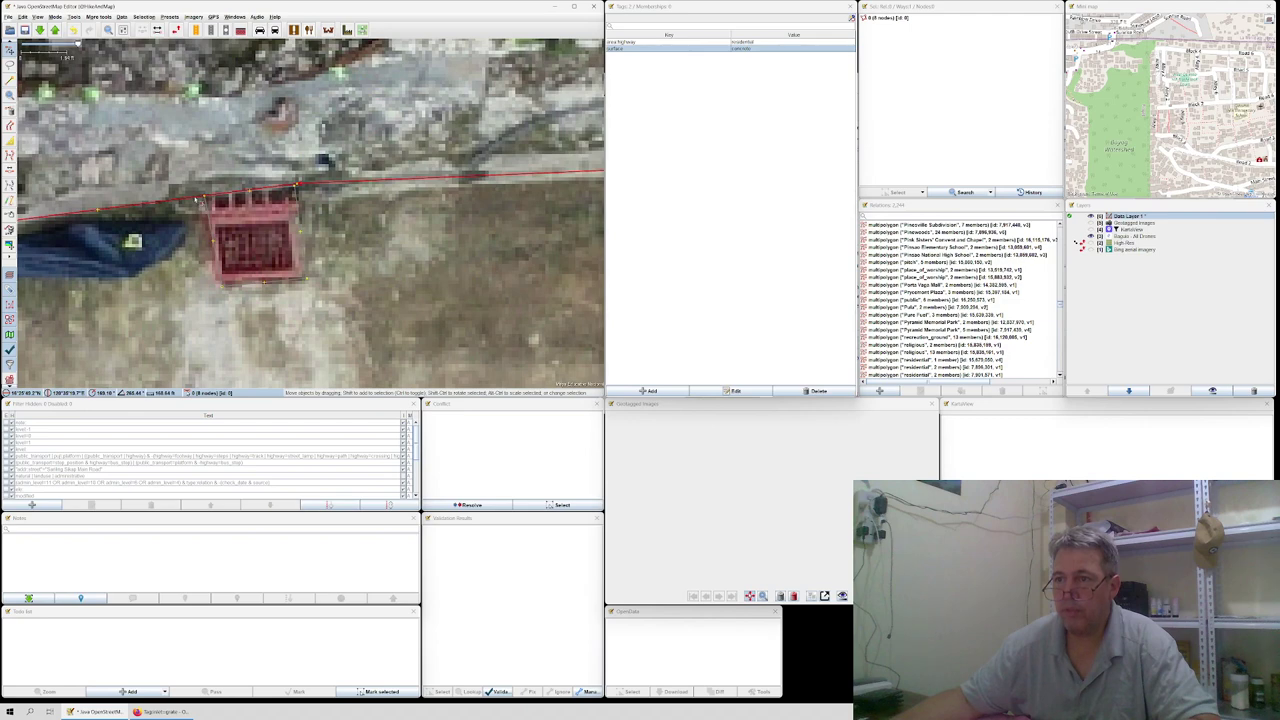
left_click(196, 194)
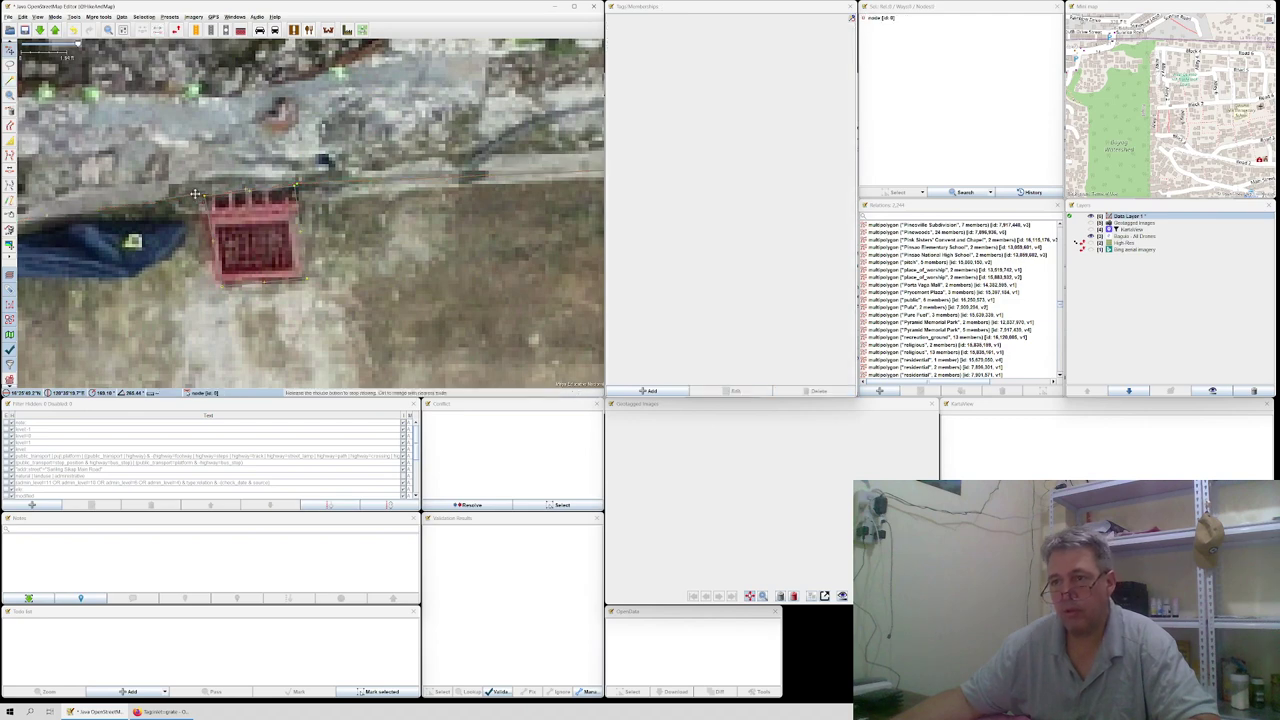
left_click_drag(195, 193, 195, 194)
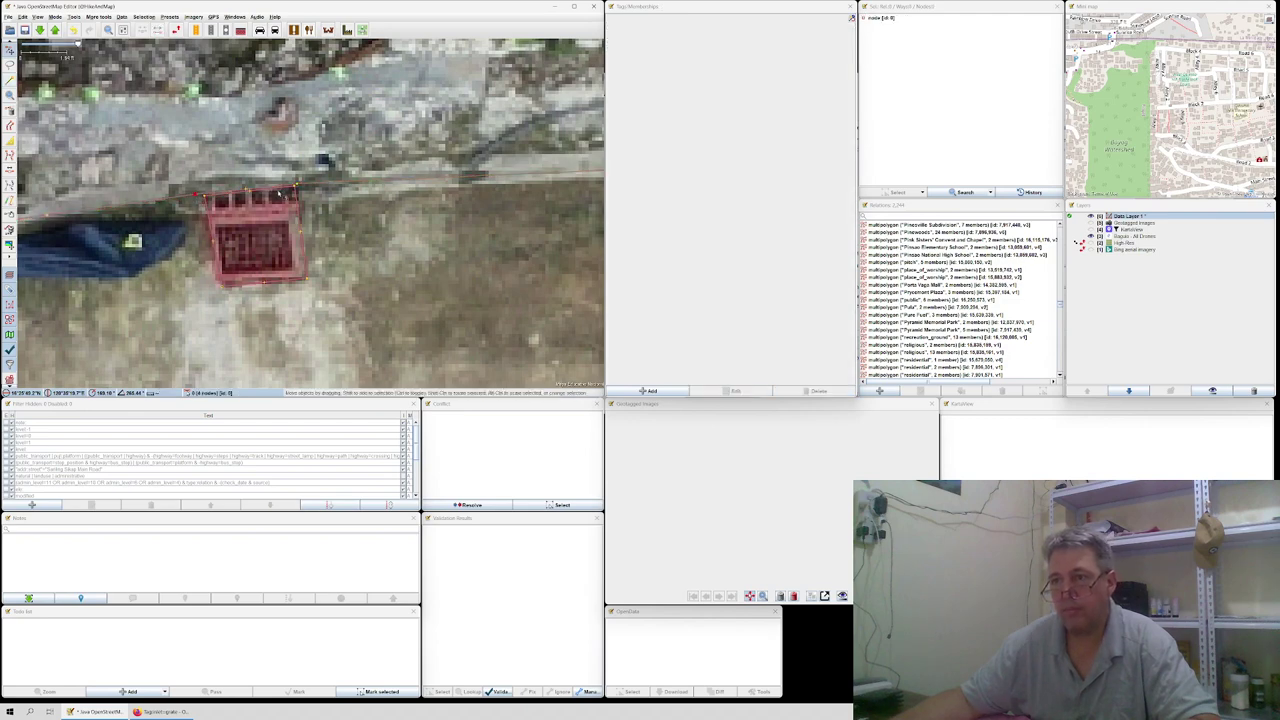
left_click(295, 186)
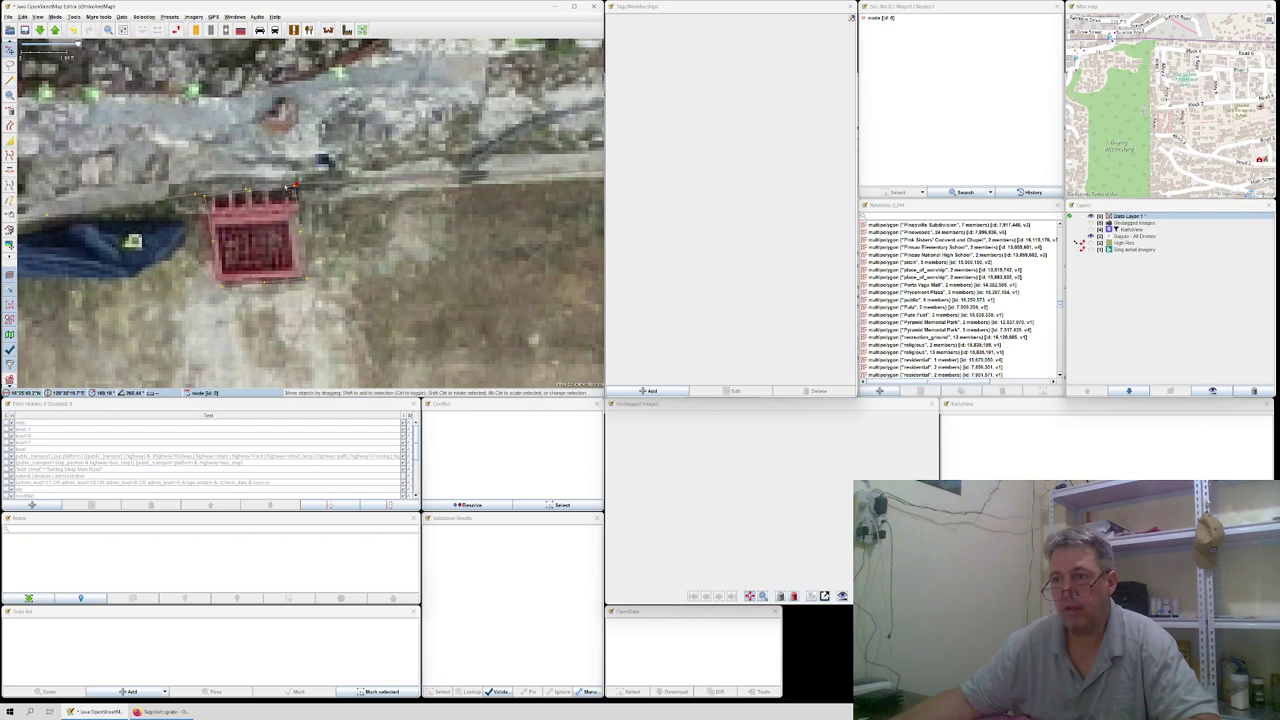
left_click(198, 195, "shift")
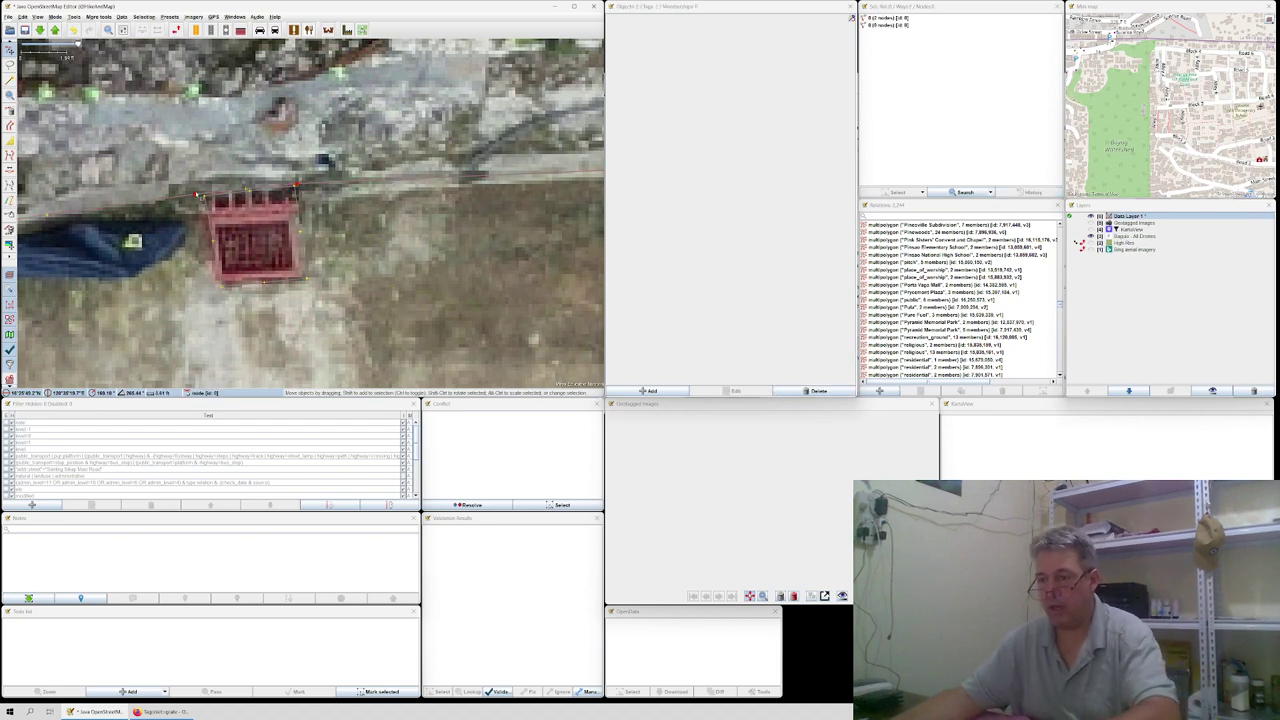
Step: Clean up the node at the grate's upper corner and adjust the outline's corners to fit the grate
left_click(205, 196)
key("Delete")
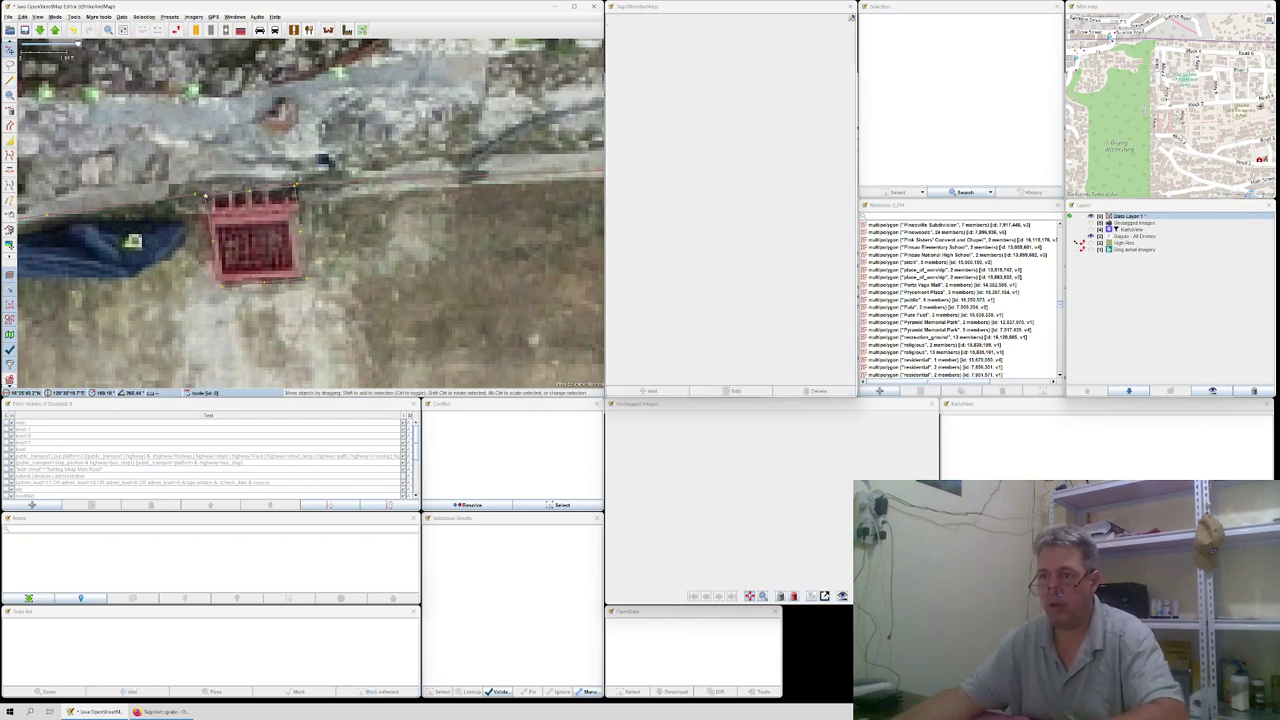
left_click(205, 196)
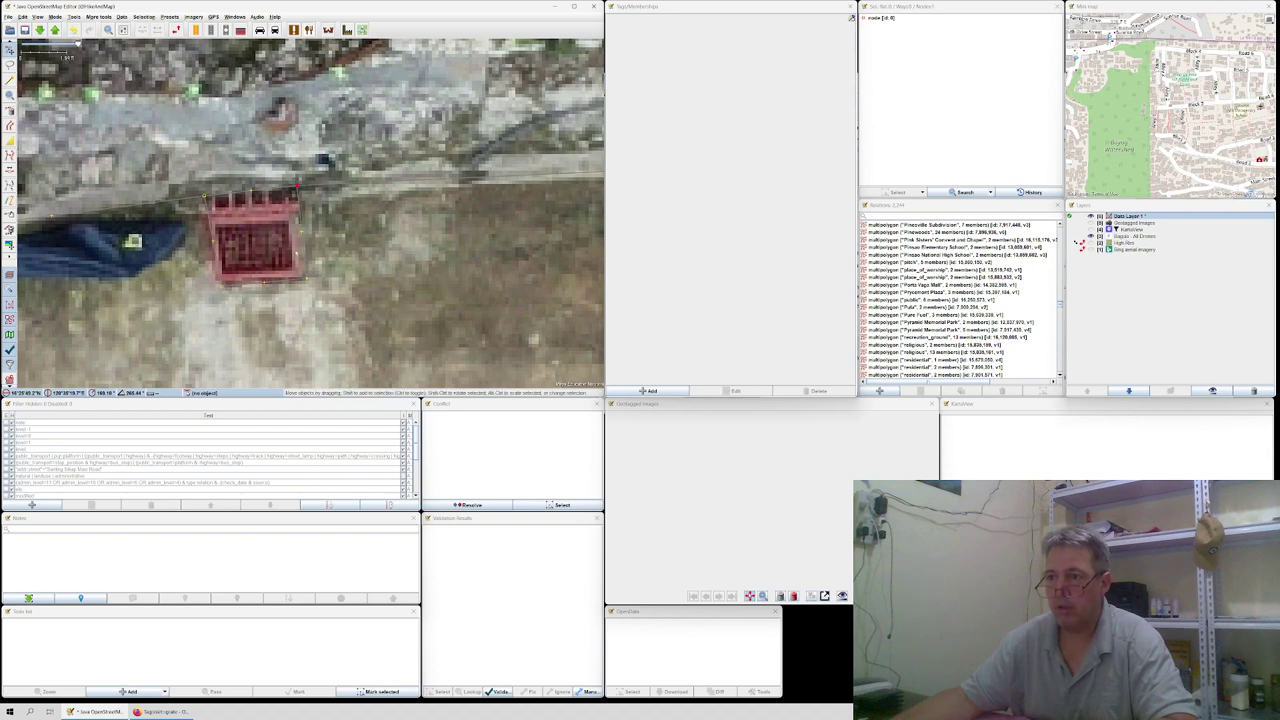
left_click_drag(307, 279, 302, 279)
left_click_drag(204, 198, 207, 196)
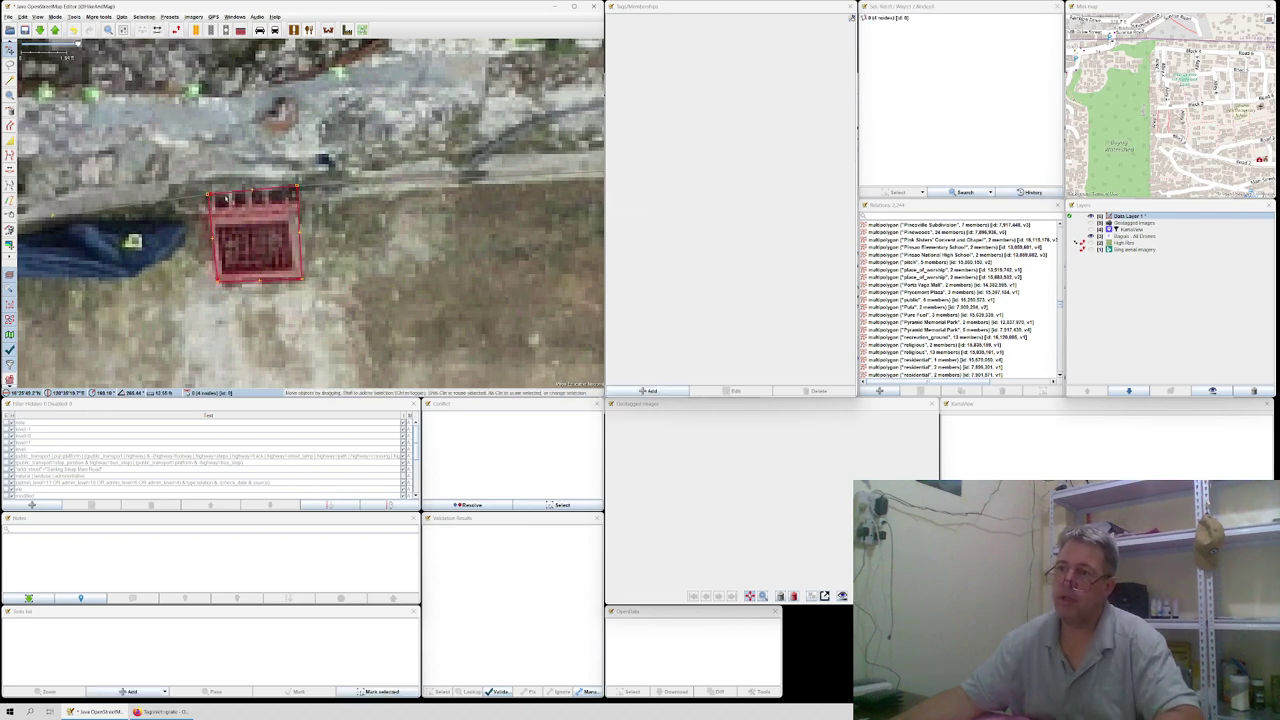
left_click(212, 200, "shift")
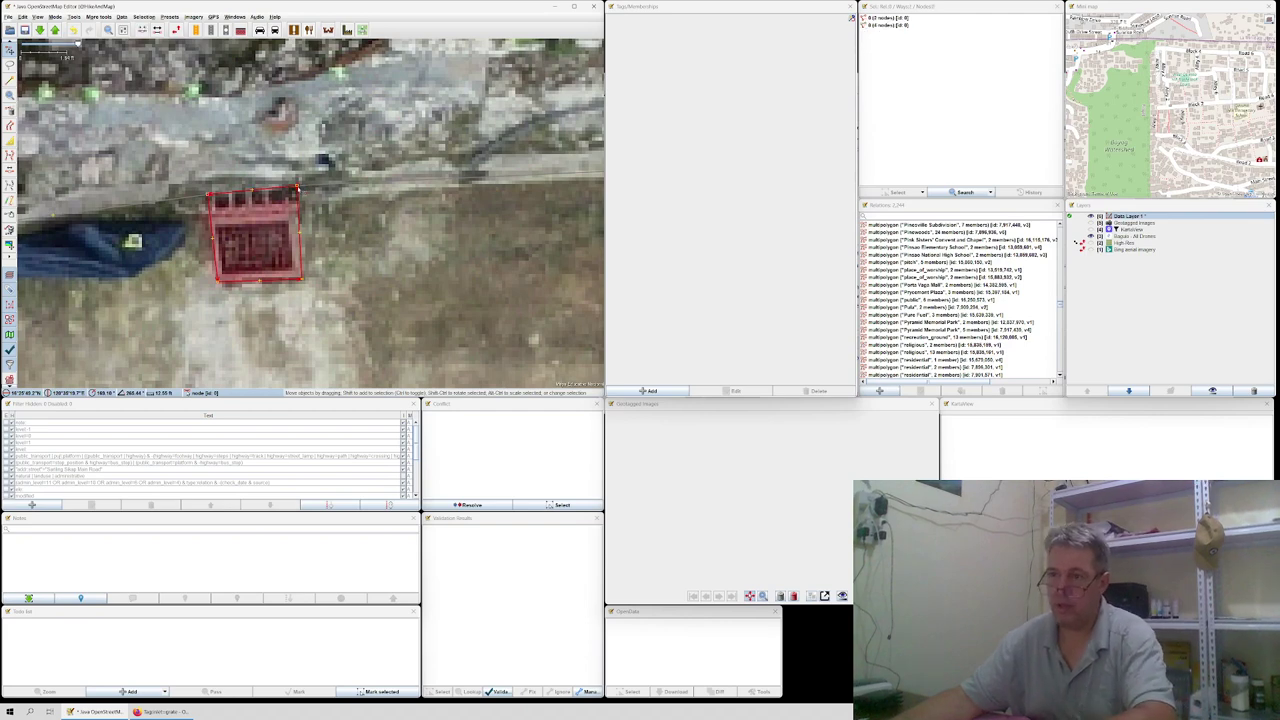
left_click(297, 187)
Step: Create a multipolygon from the road outline and its shared grate edge, moving the area:highway=residential and surface=concrete tags onto it
left_click(703, 46)
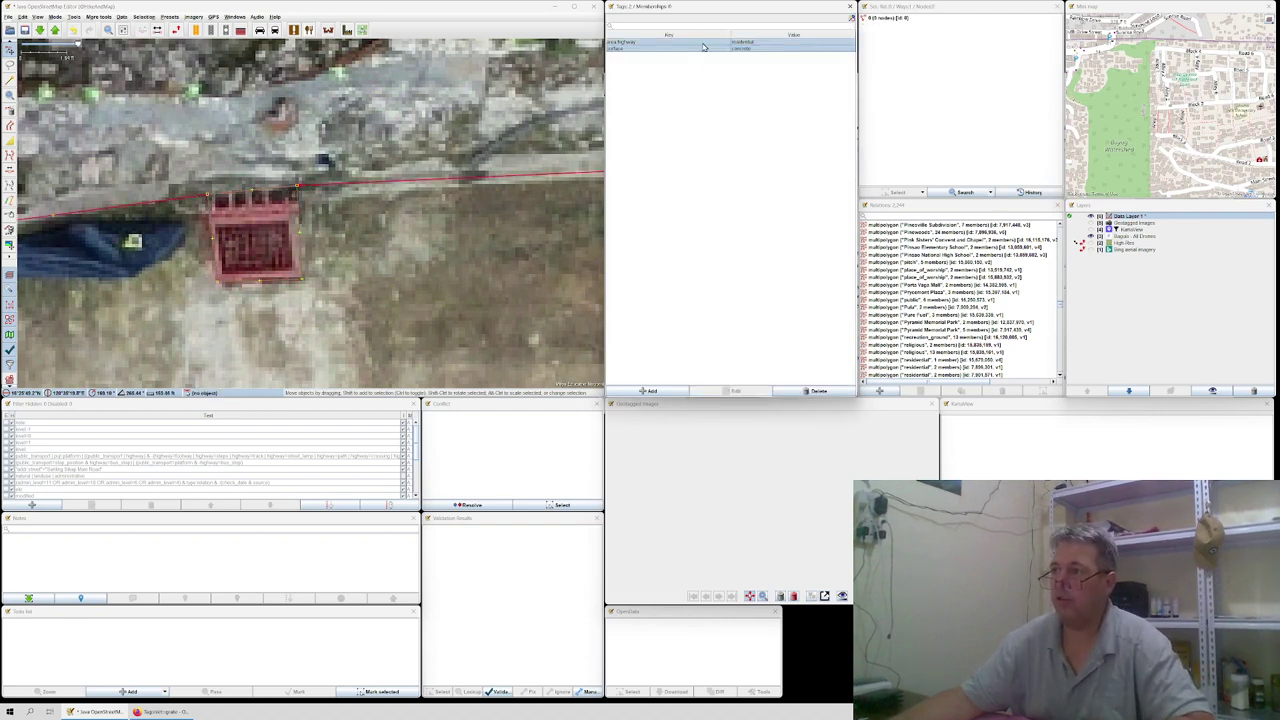
left_click(810, 391)
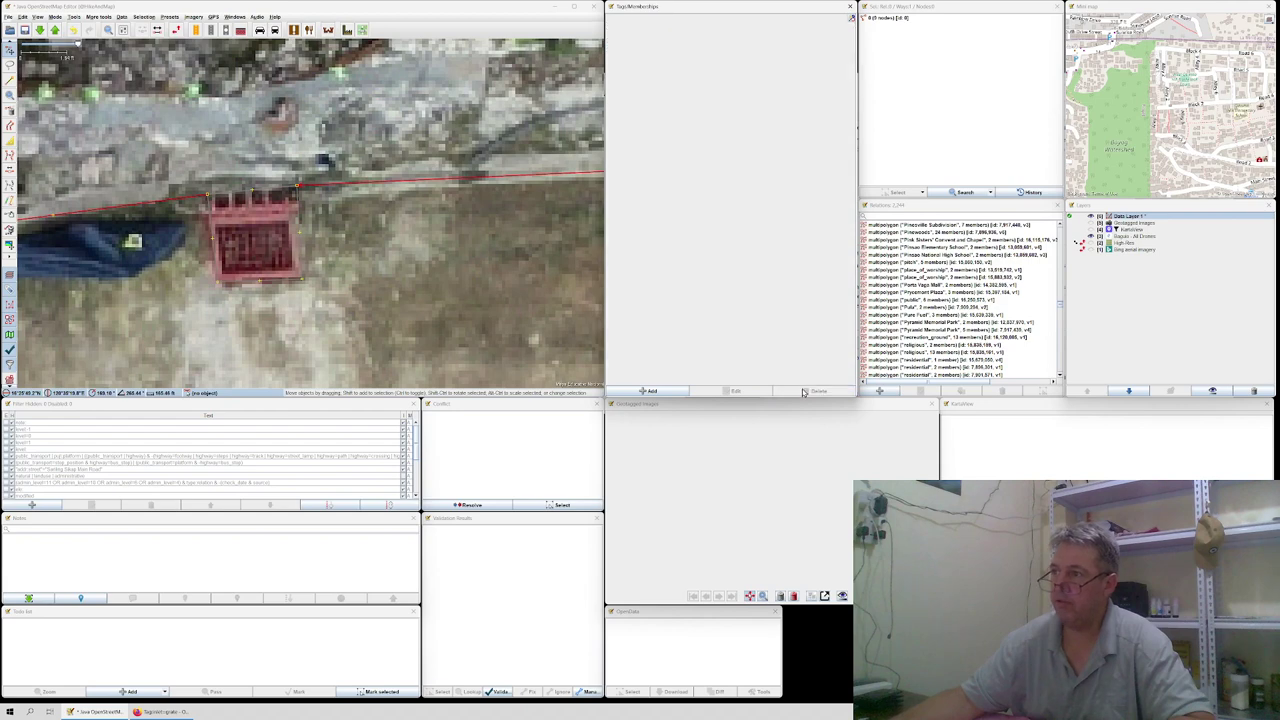
left_click(170, 17)
mouse_move(183, 136)
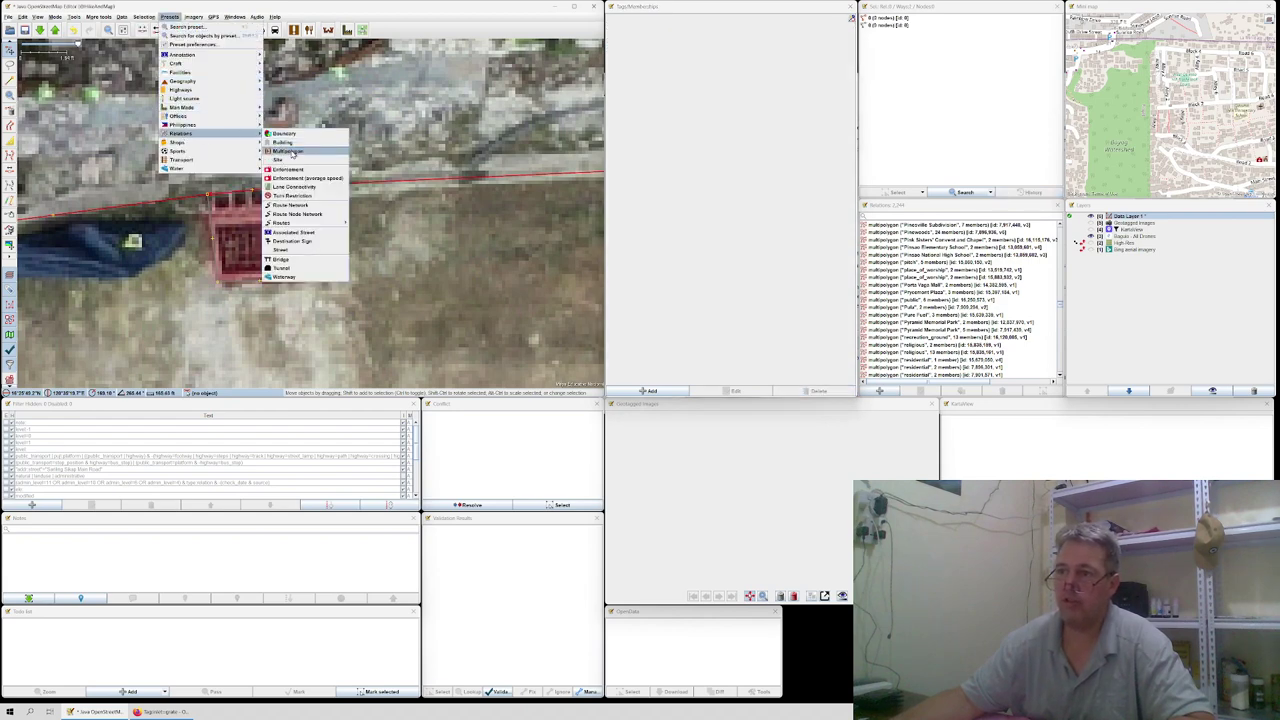
left_click(290, 151)
left_click(292, 258)
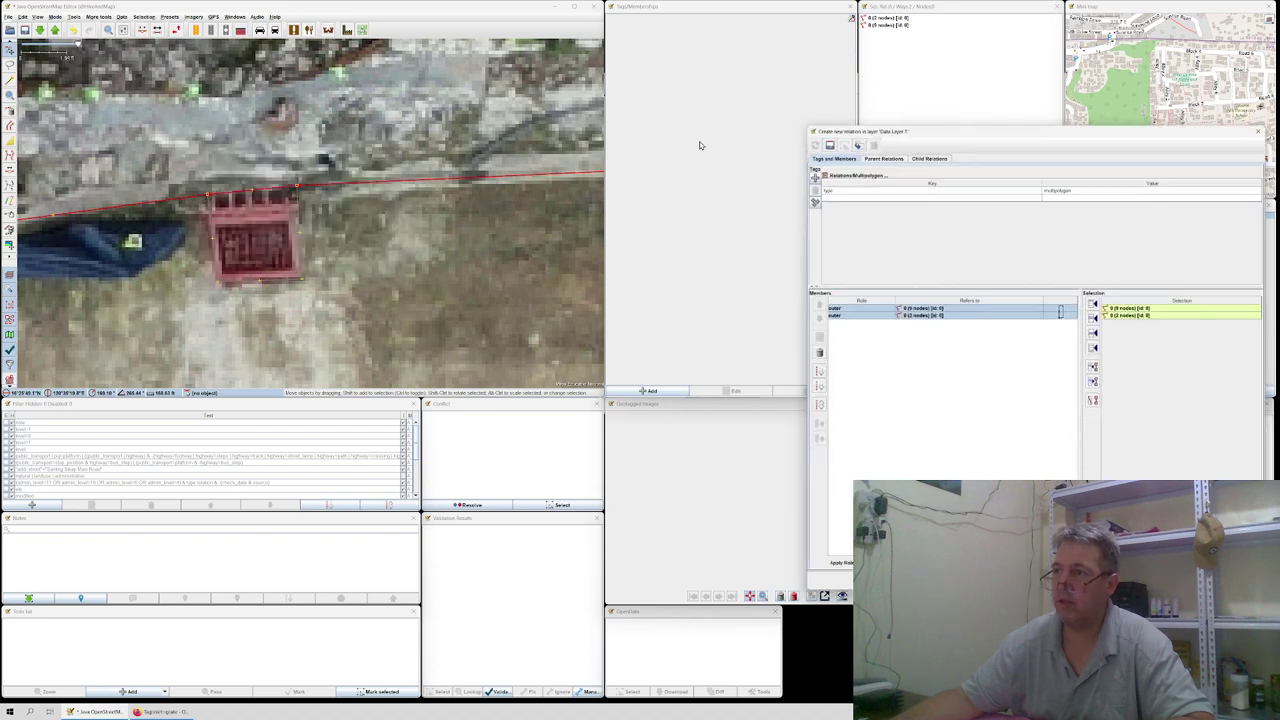
left_click(812, 200)
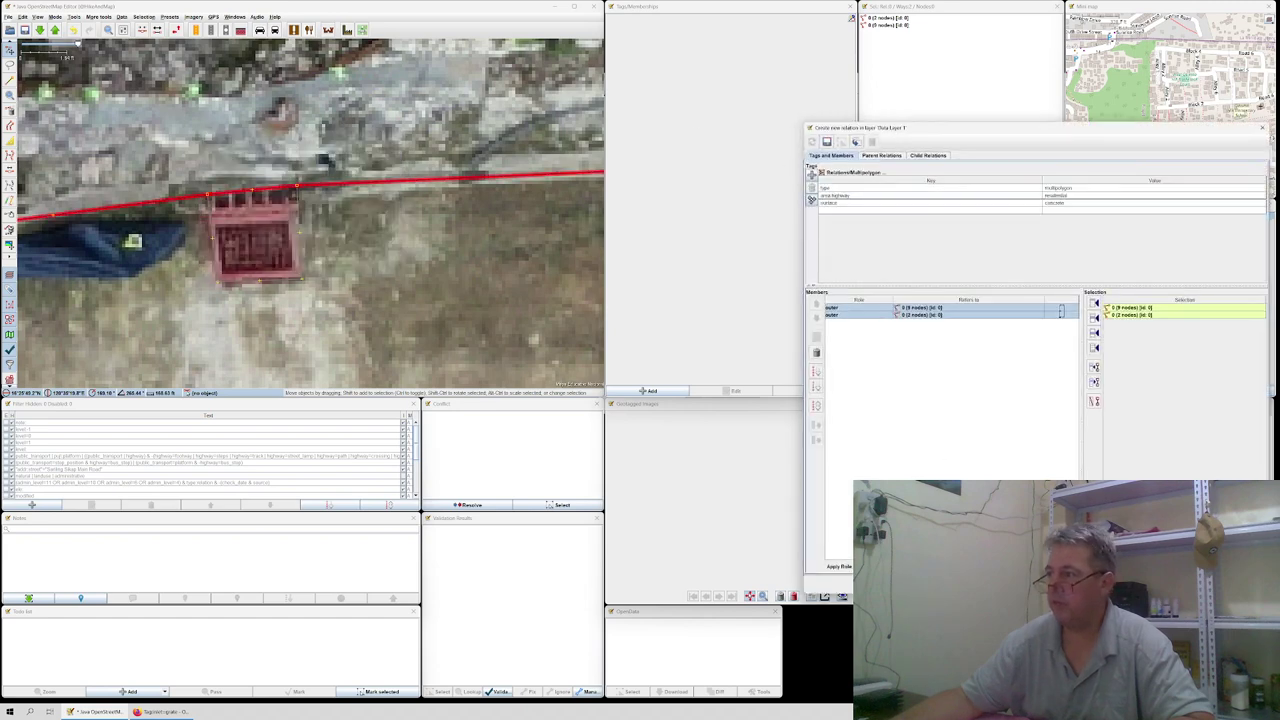
key("ctrl+Return")
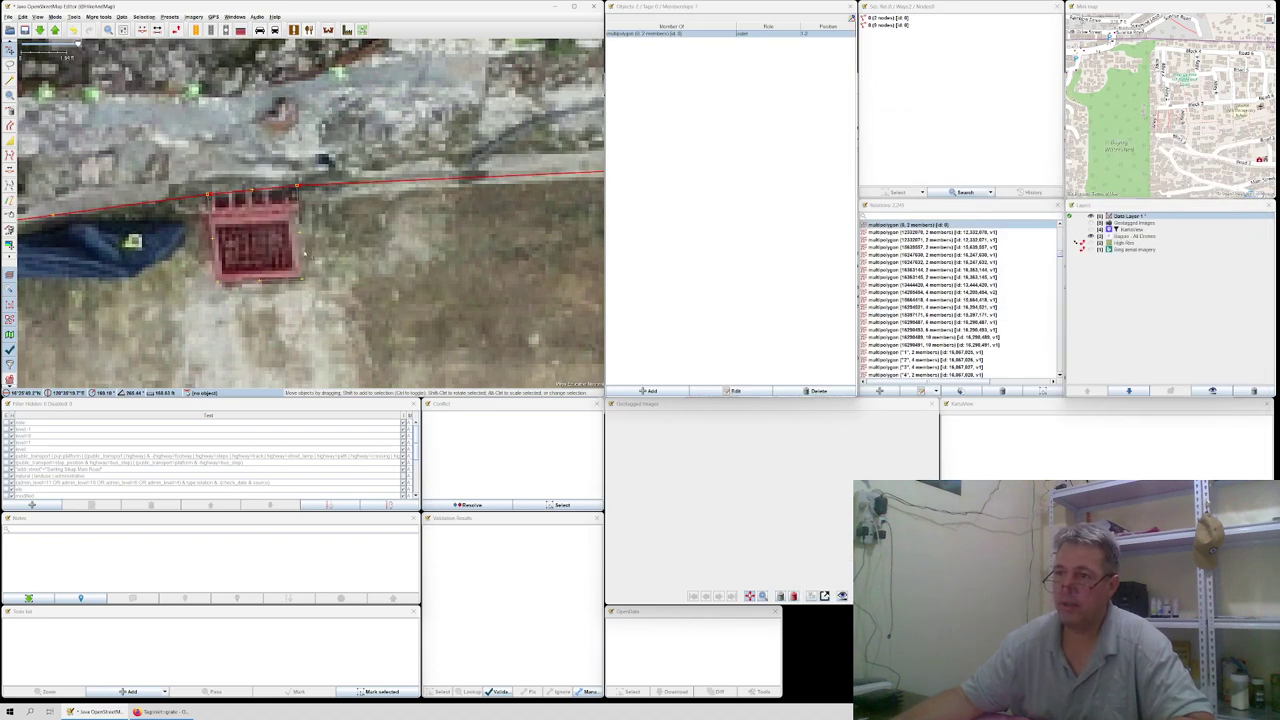
Step: Start a new multipolygon relation with the grate outline and the shared edge as outer members
left_click(300, 248)
left_click(260, 189, "shift")
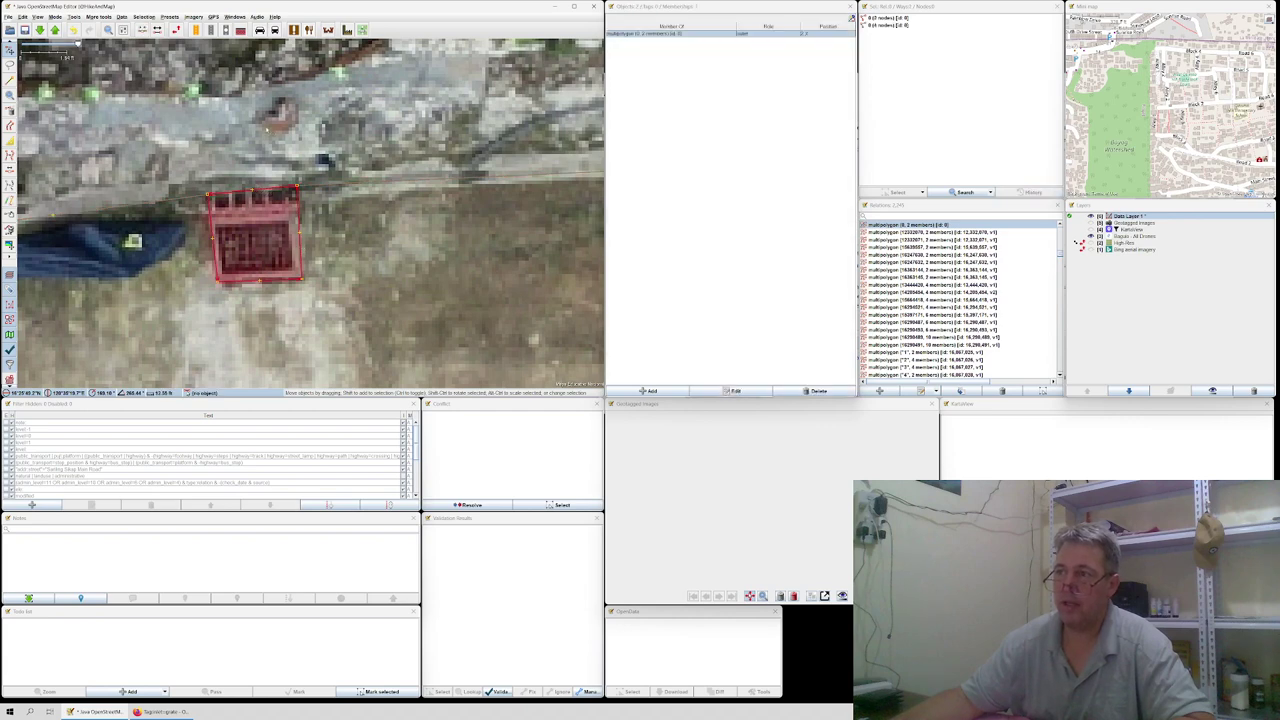
left_click(172, 18)
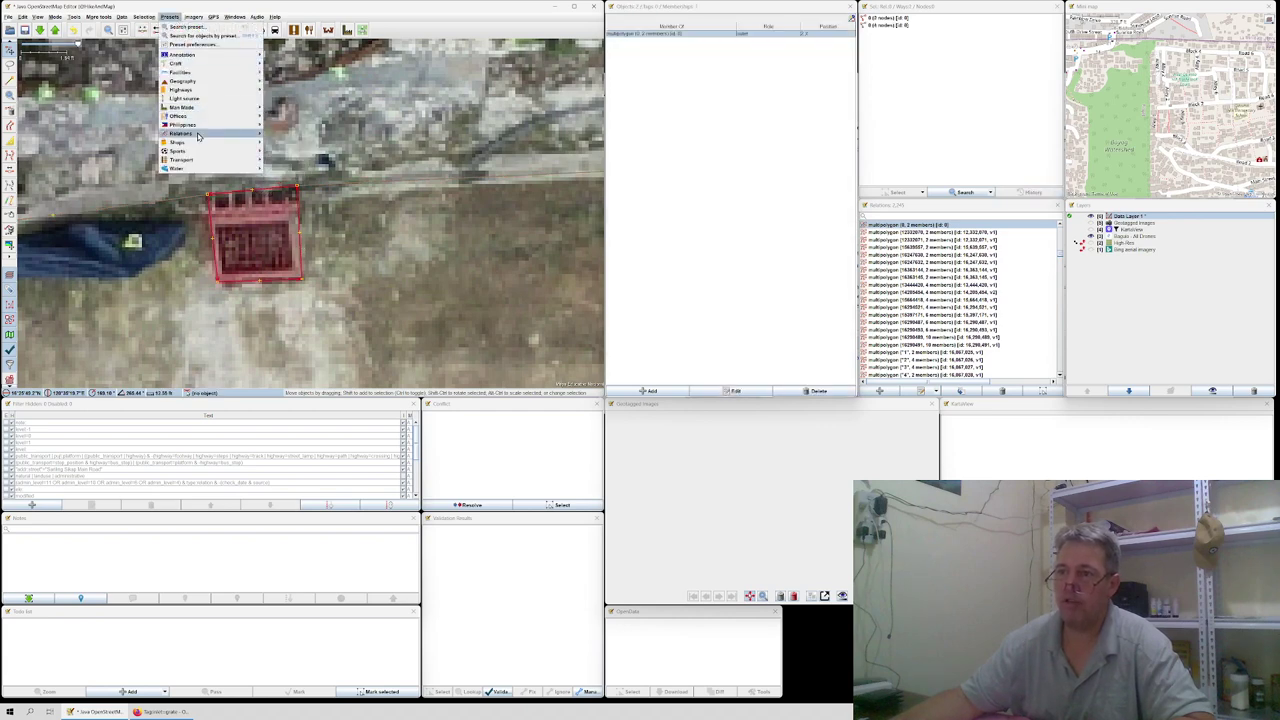
mouse_move(200, 136)
left_click(309, 151)
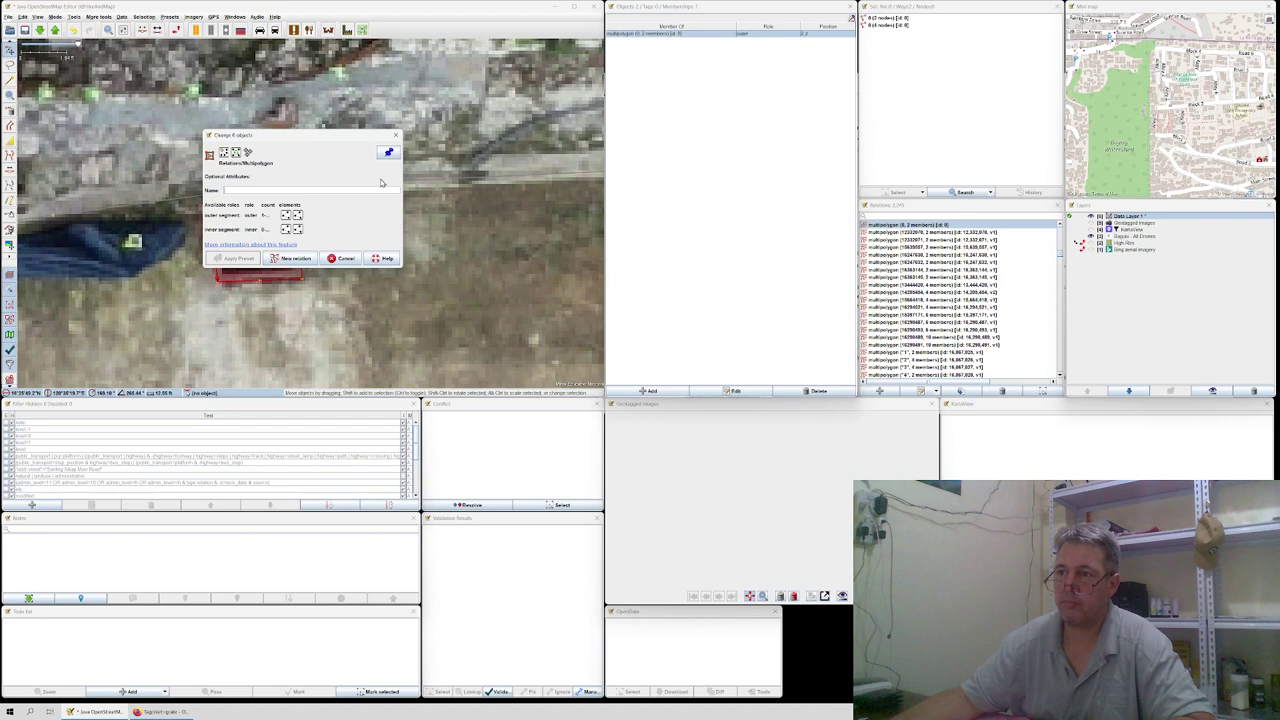
left_click(292, 258)
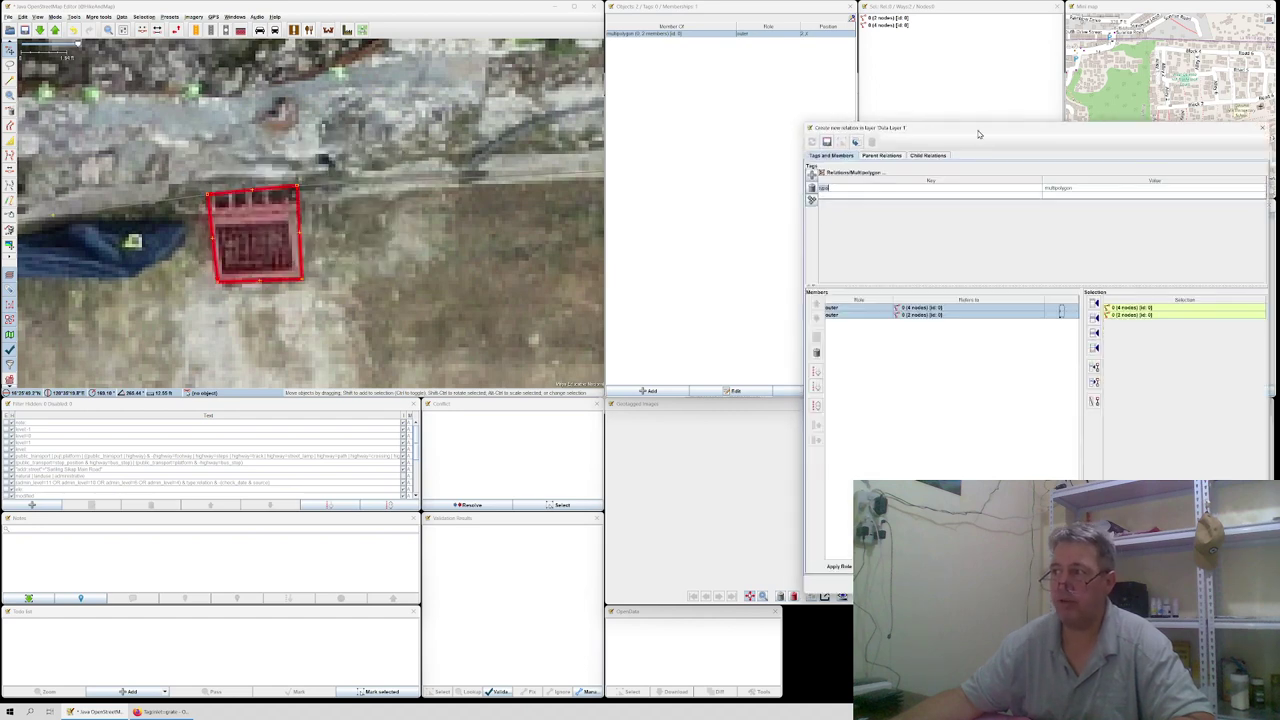
left_click_drag(979, 134, 503, 134)
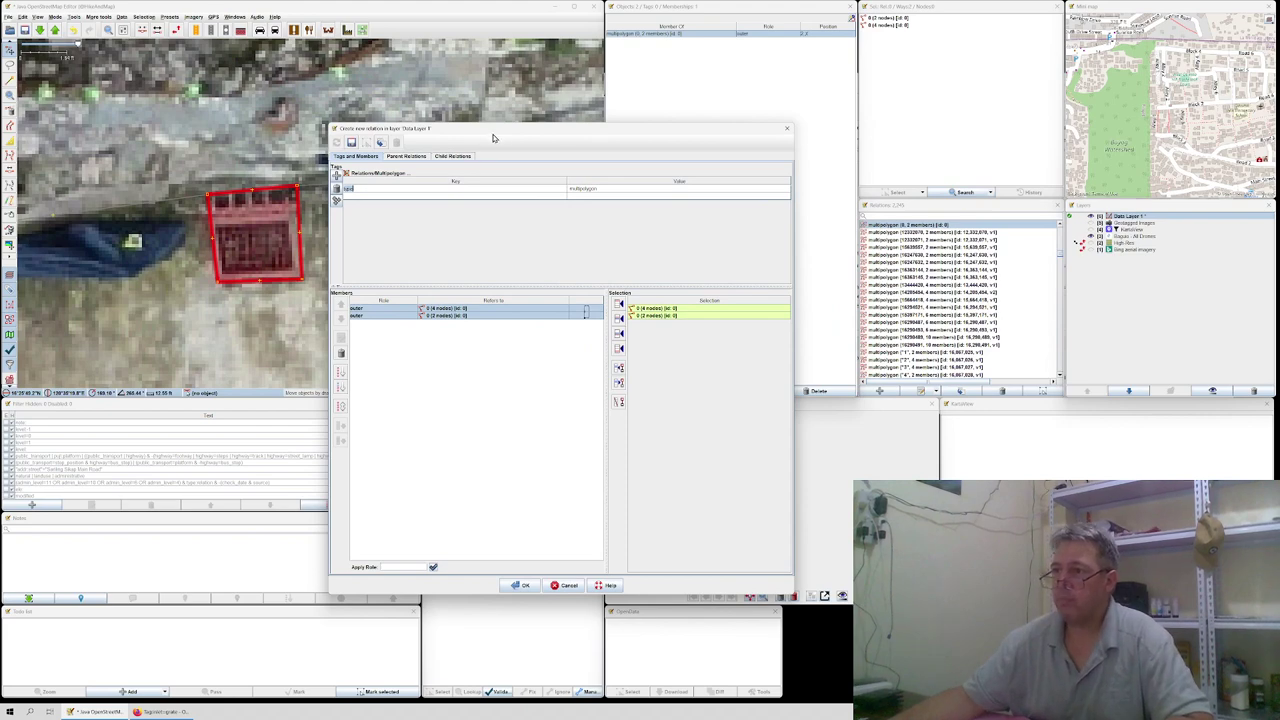
left_click_drag(493, 137, 444, 126)
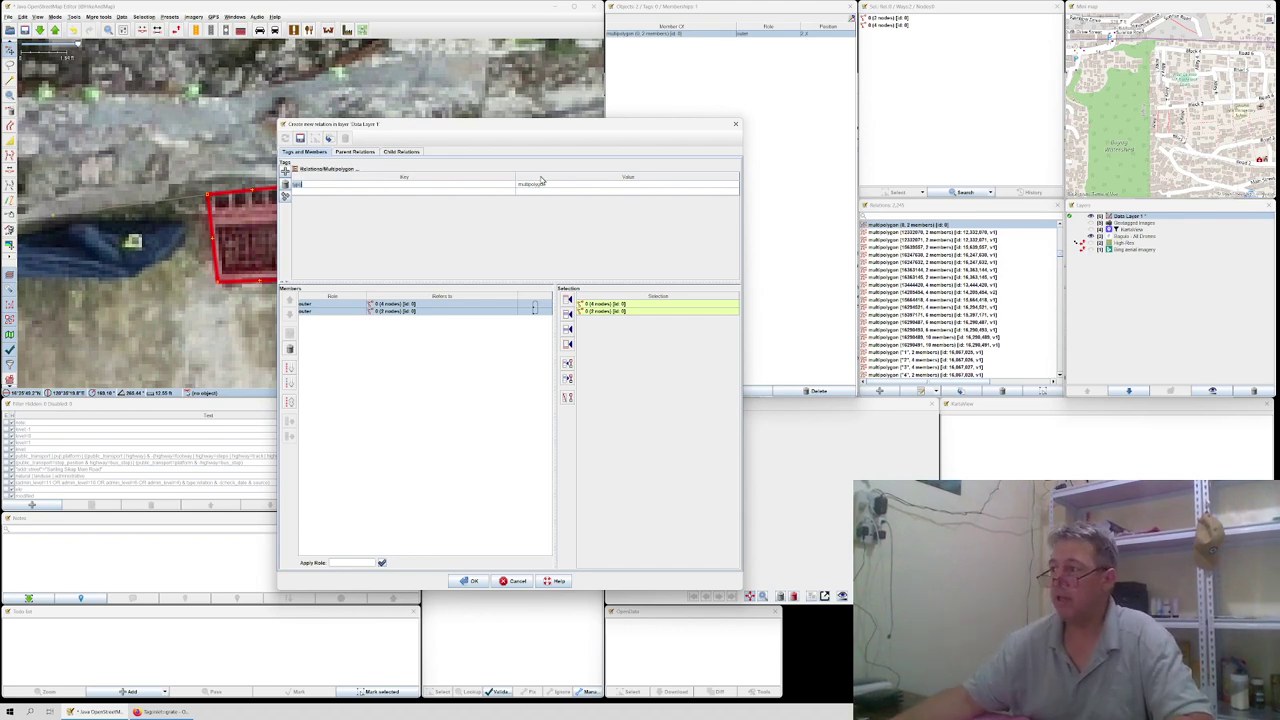
Step: Check the manhole drain tagging on the wiki's inlet=grate page in the browser and tag the new relation man_made=manhole
left_click(190, 712)
scroll(820, 315, "down", 2)
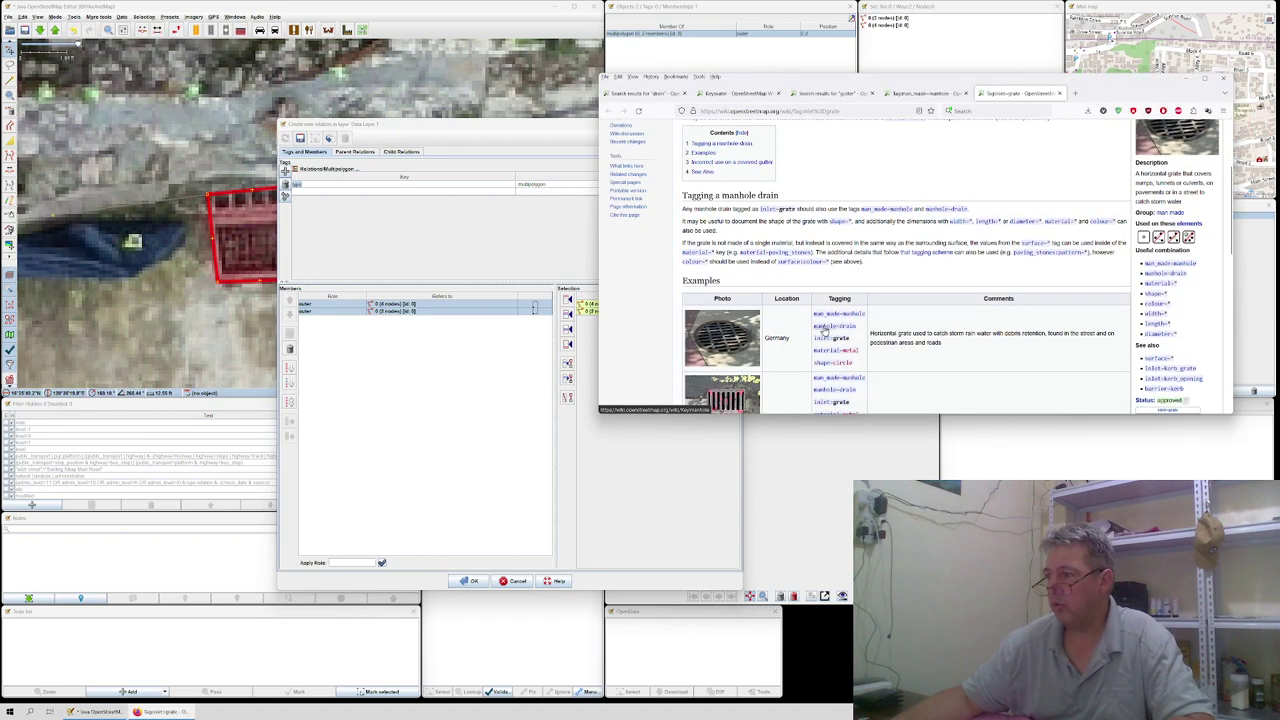
left_click(383, 197)
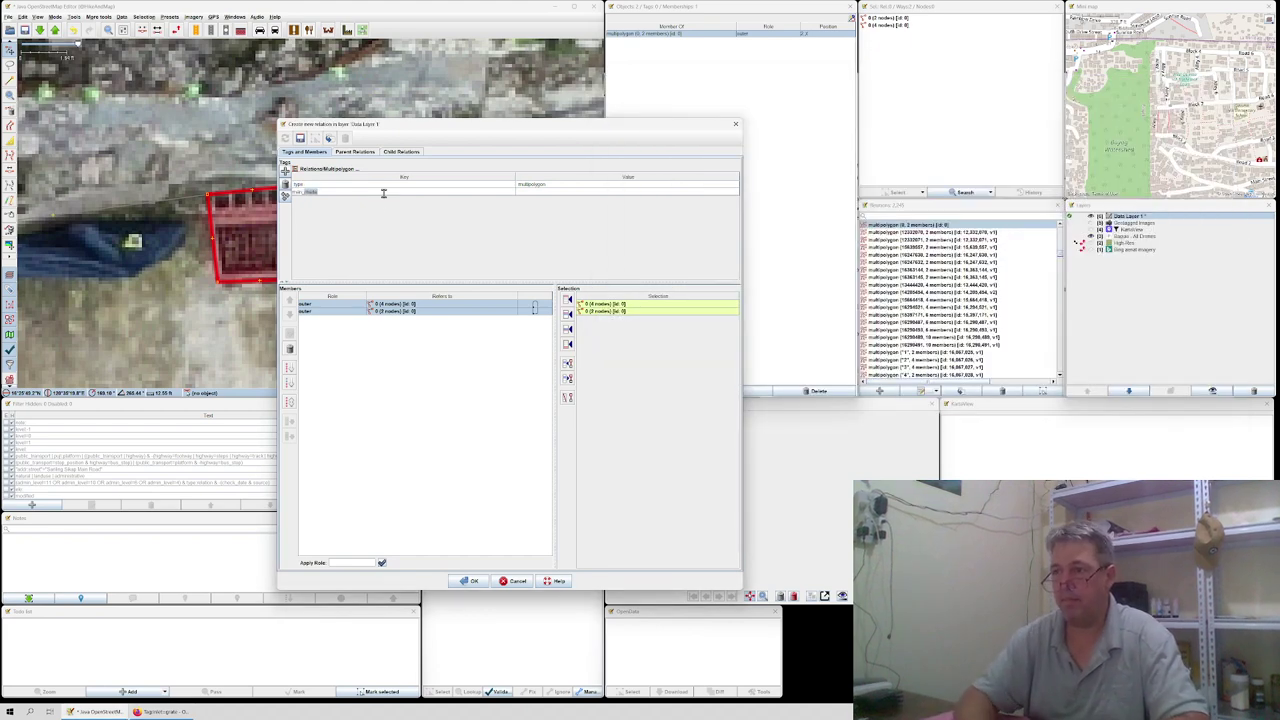
key("Tab")
type("manhole")
key("Tab")
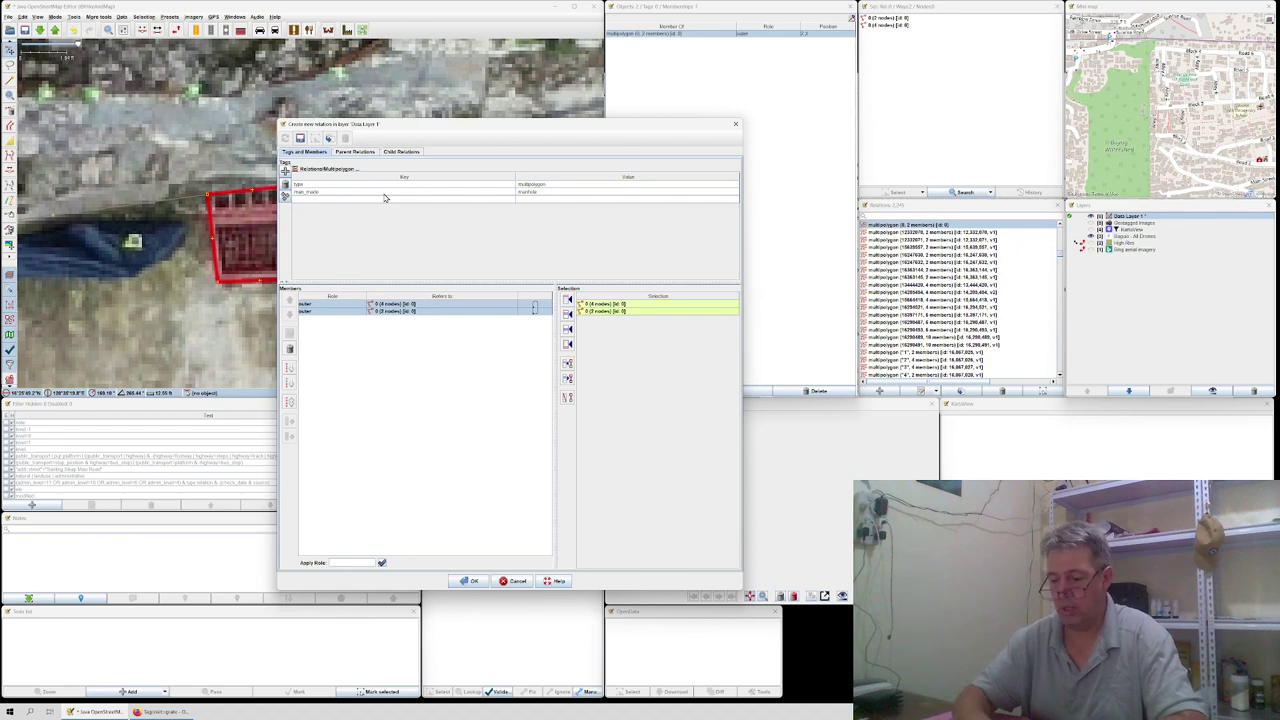
Step: Add the tags manhole=drain and inlet=grate to the grate's relation, checking the values against the wiki page
type("manhole")
key("Tab")
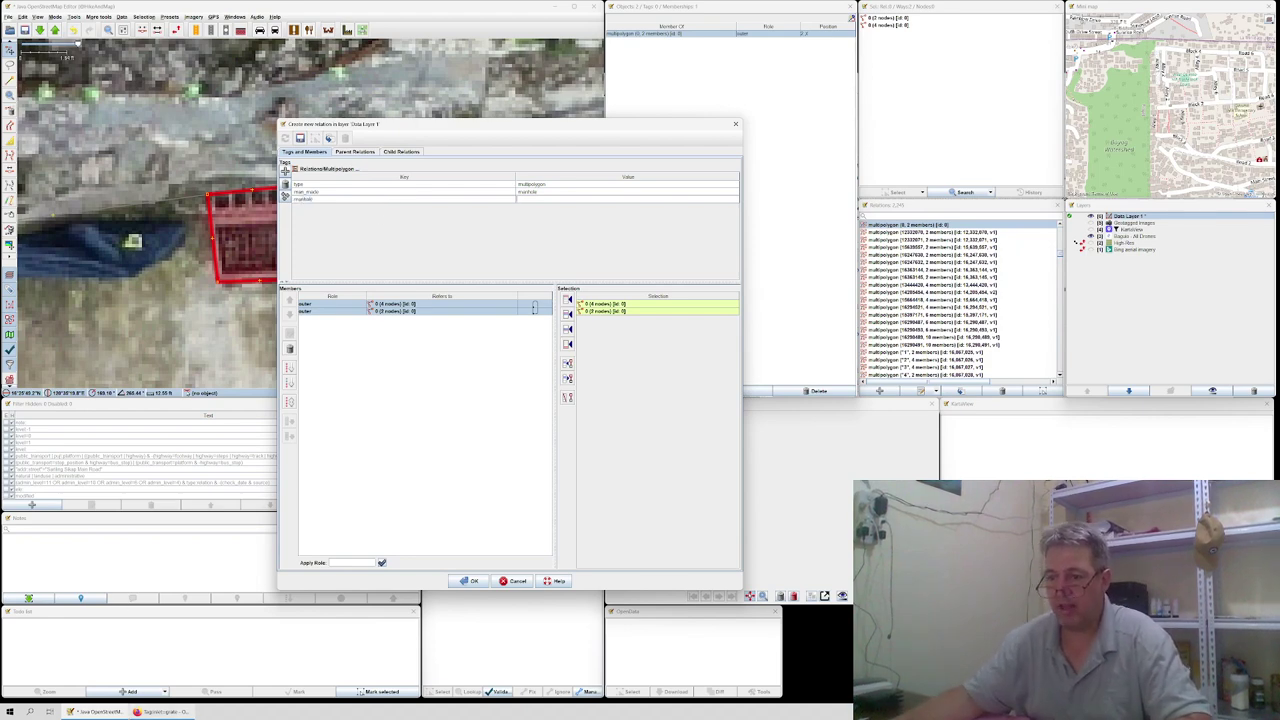
left_click(160, 711)
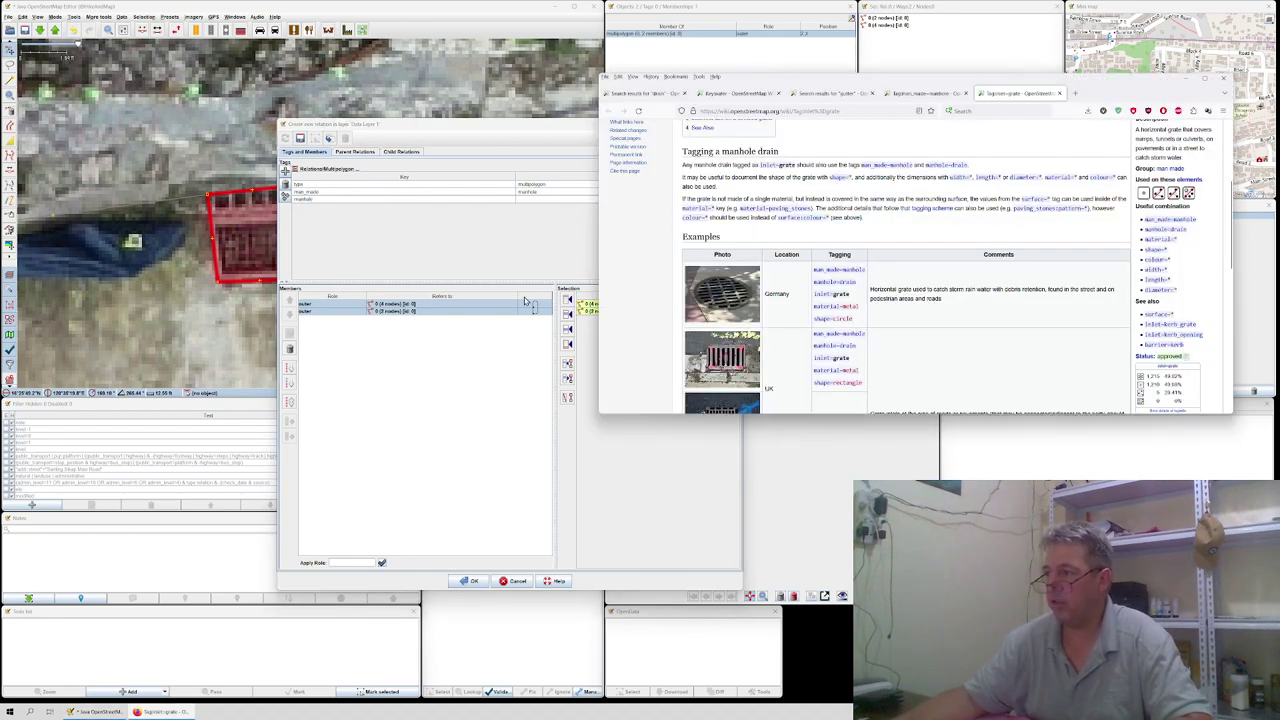
left_click(535, 200)
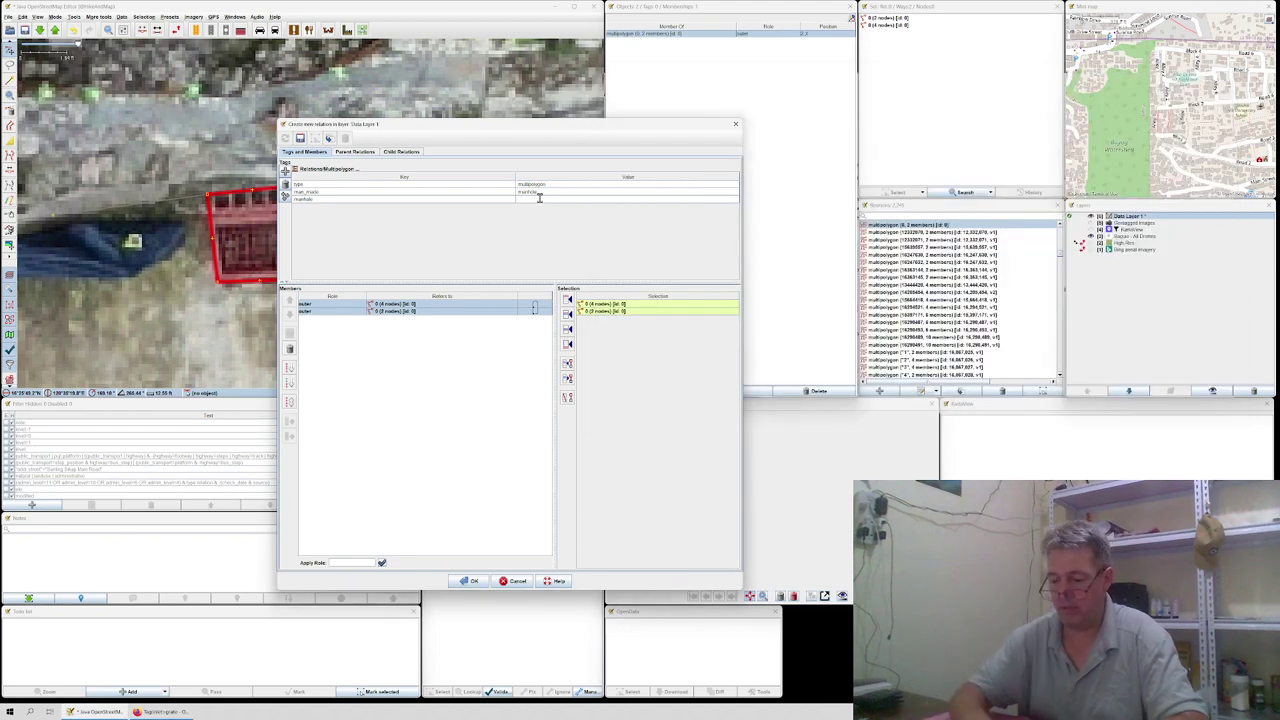
type("drain")
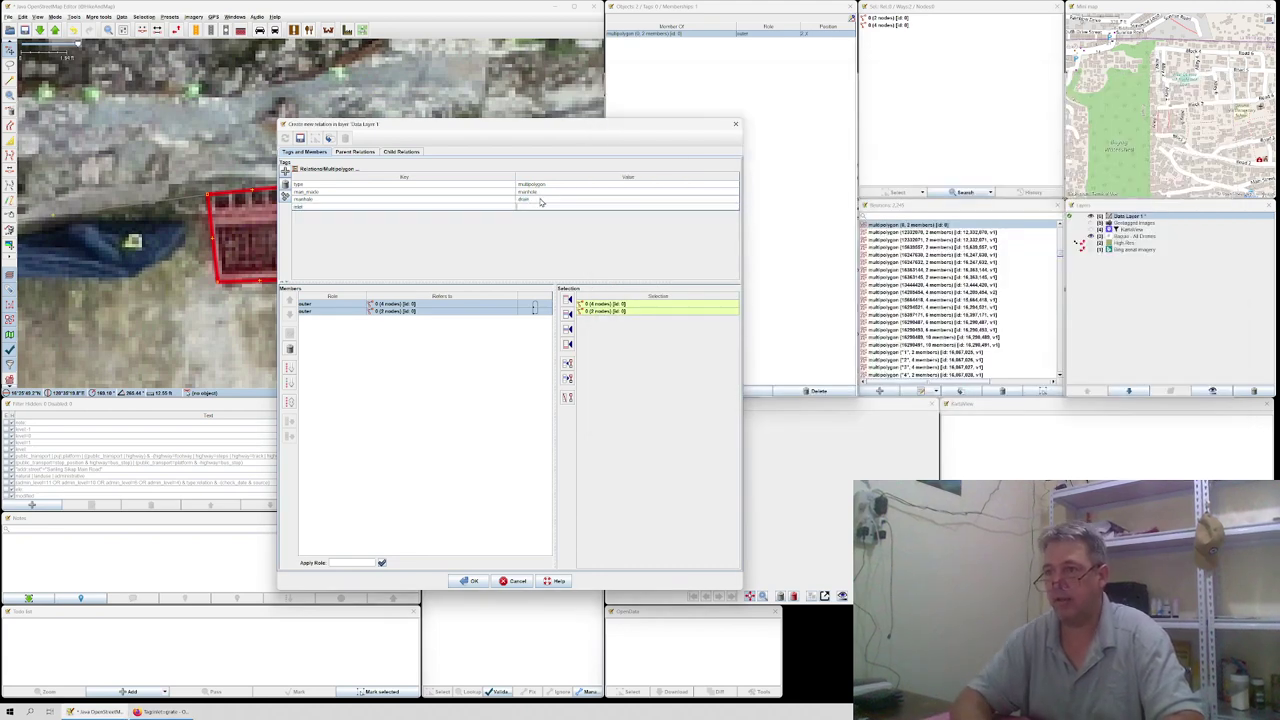
type("grate")
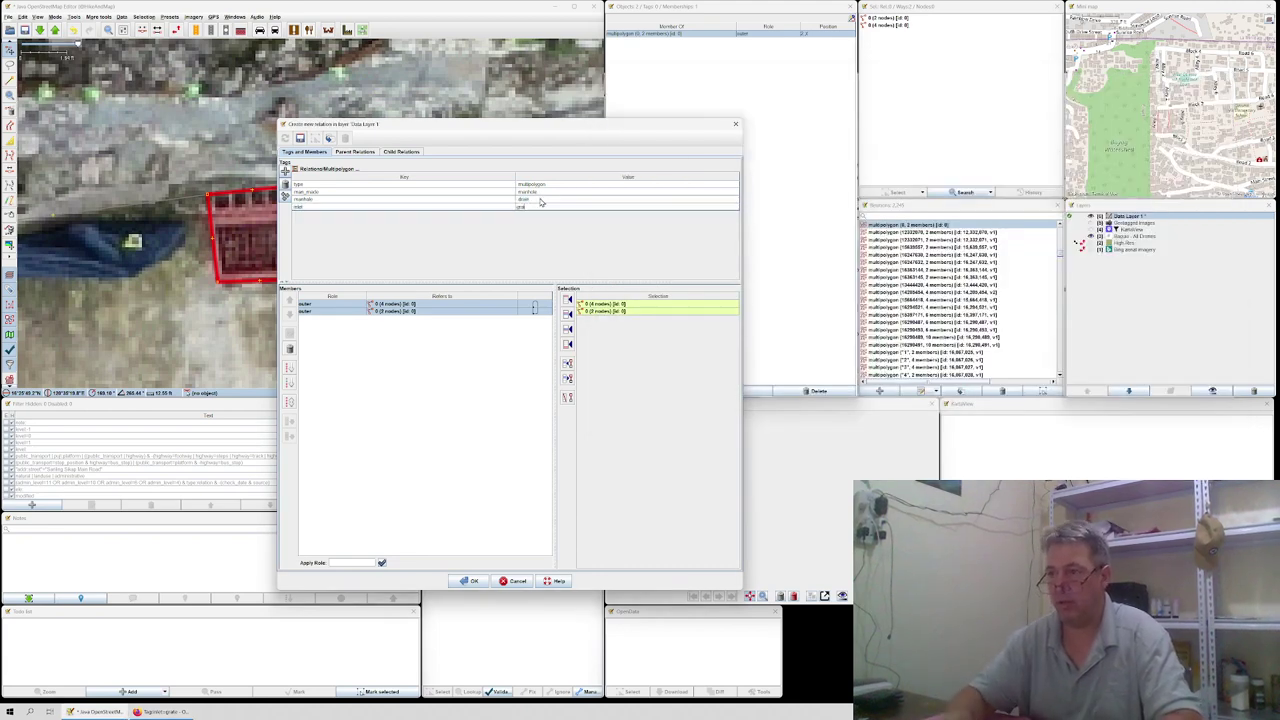
key("Return")
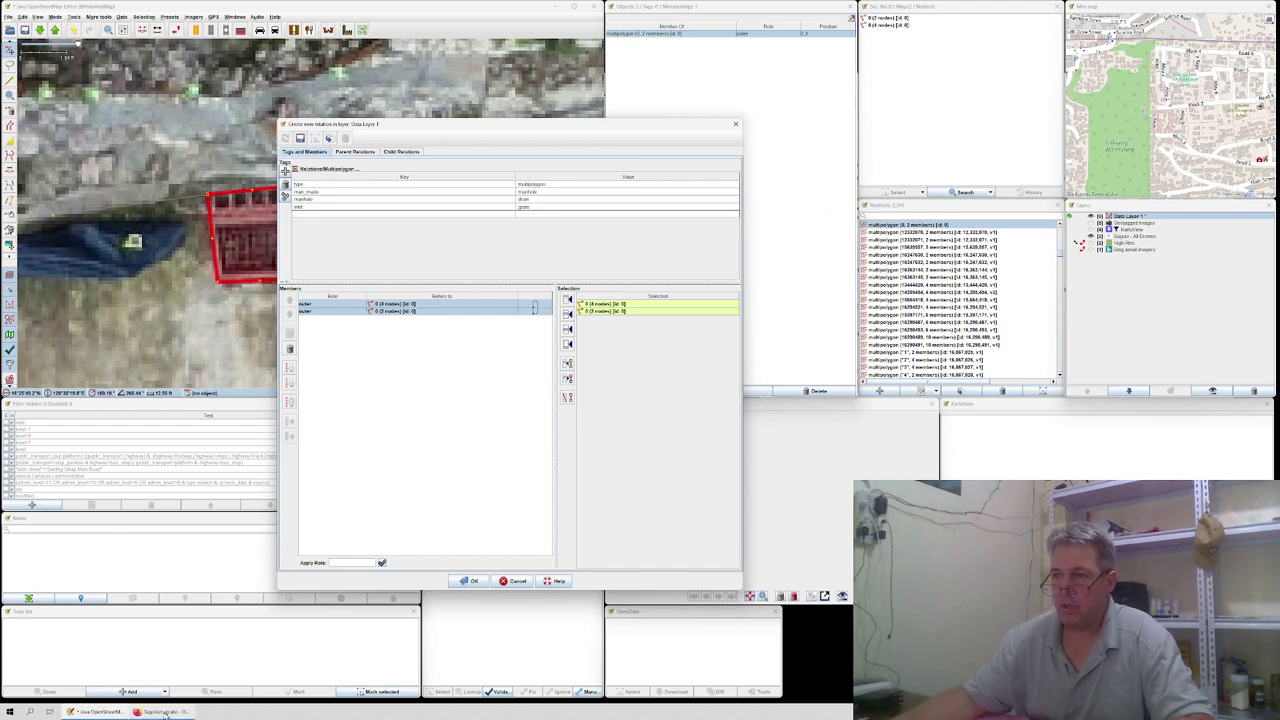
Step: Check the grate example tagging on the wiki page and add the tag material=metal to the grate's relation
left_click(165, 712)
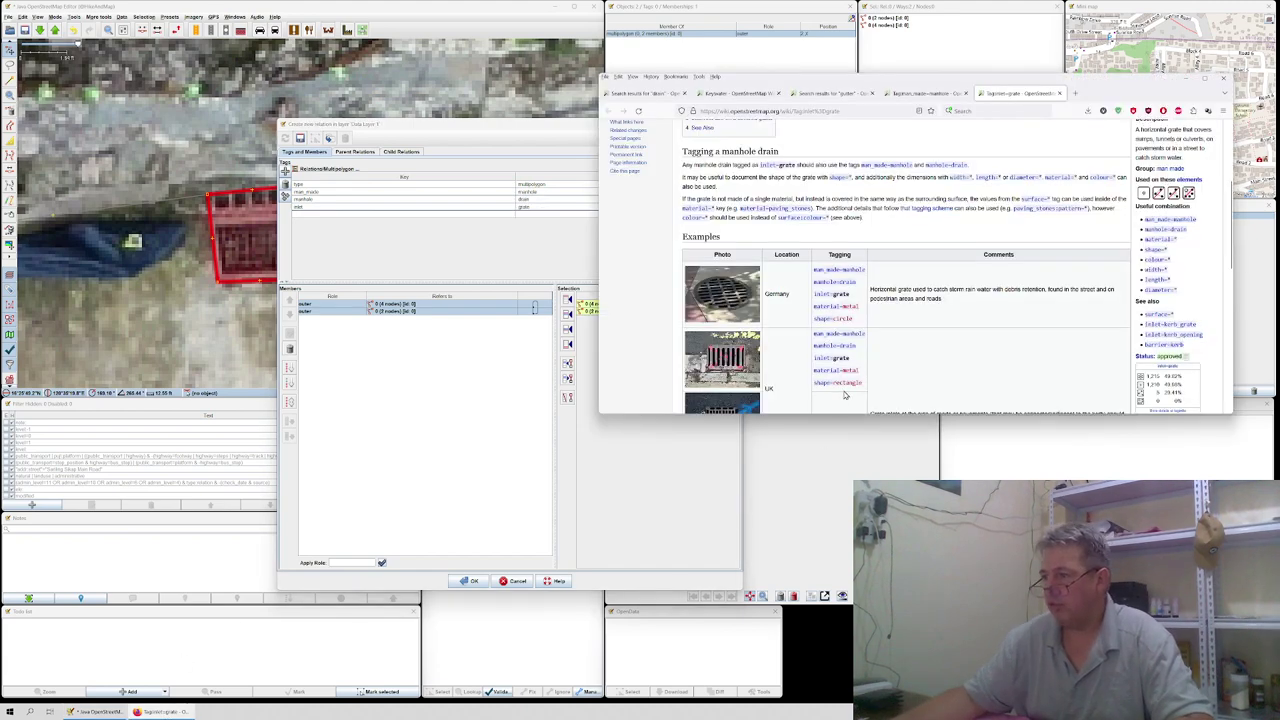
left_click(312, 215)
type("material")
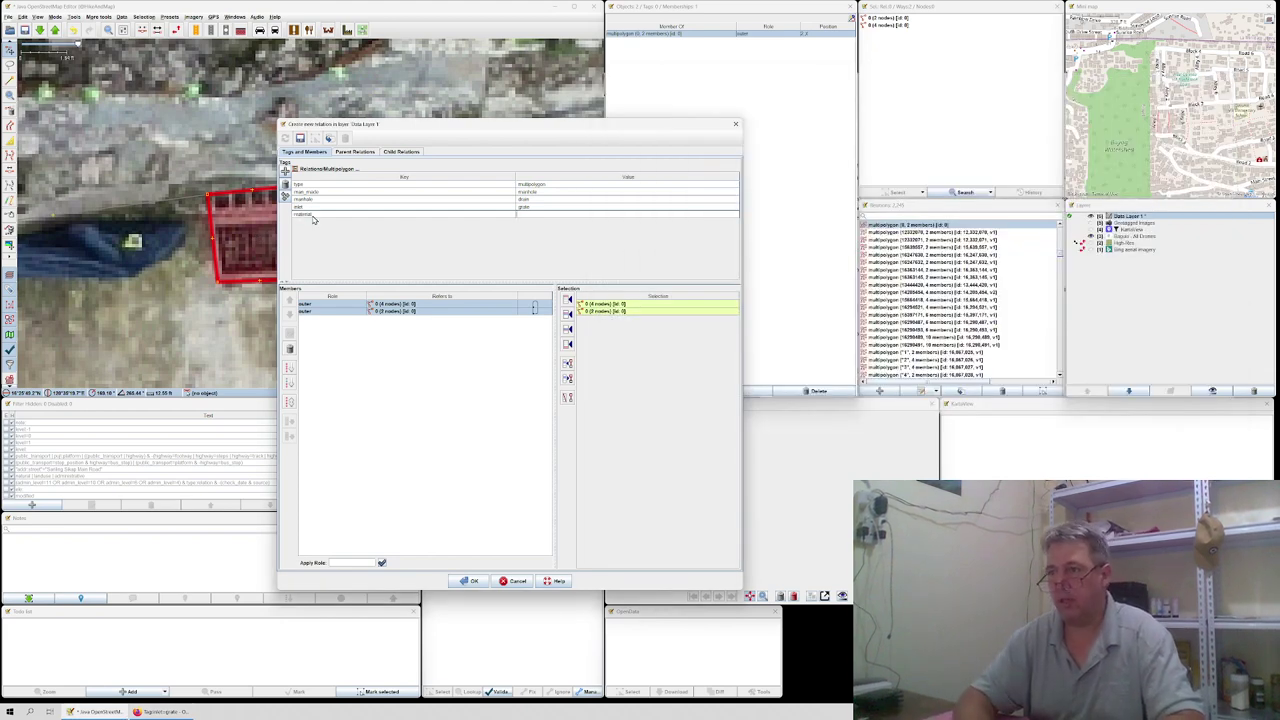
type("metal")
key("Tab")
Step: Add the tag shape=rectangle to the grate's relation and save the relation
type("shape")
key("Tab")
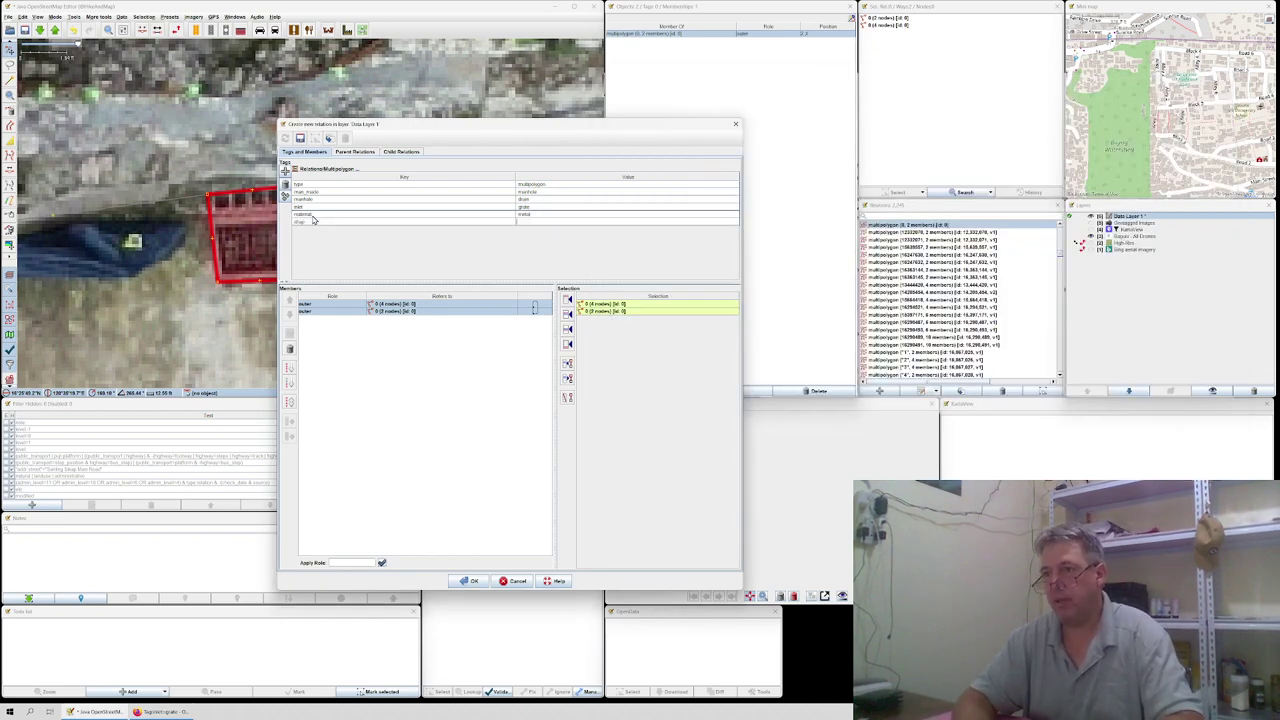
left_click(308, 221)
left_click(306, 221)
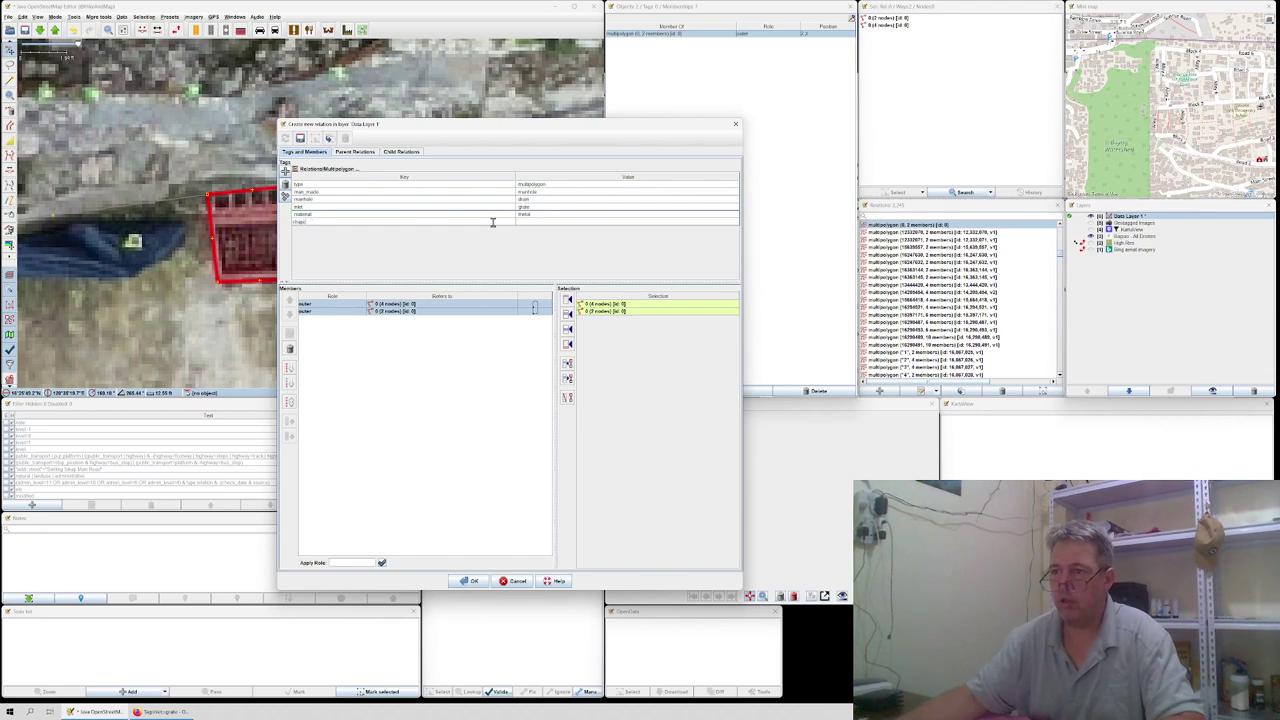
key("Tab")
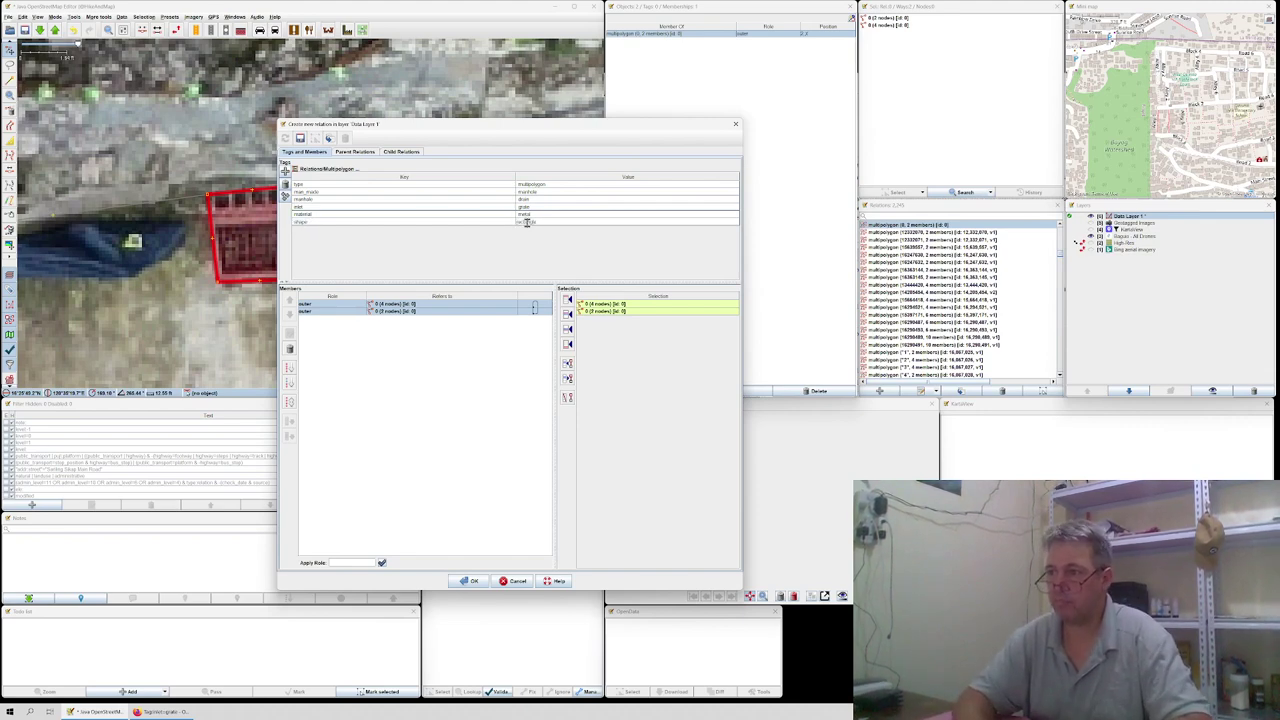
key("Tab")
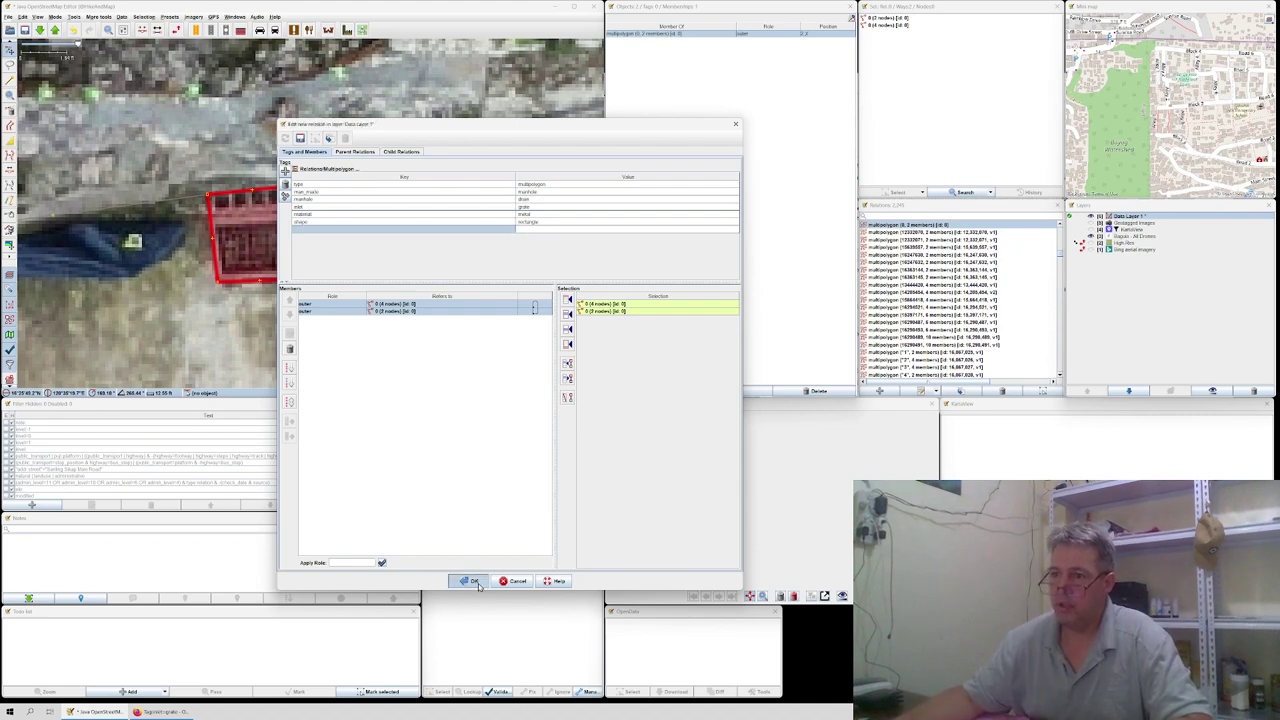
left_click(469, 580)
Step: Try adding description, name and operator keys without values to the road area's multipolygon, and discard the changes
scroll(376, 290, "down", 2)
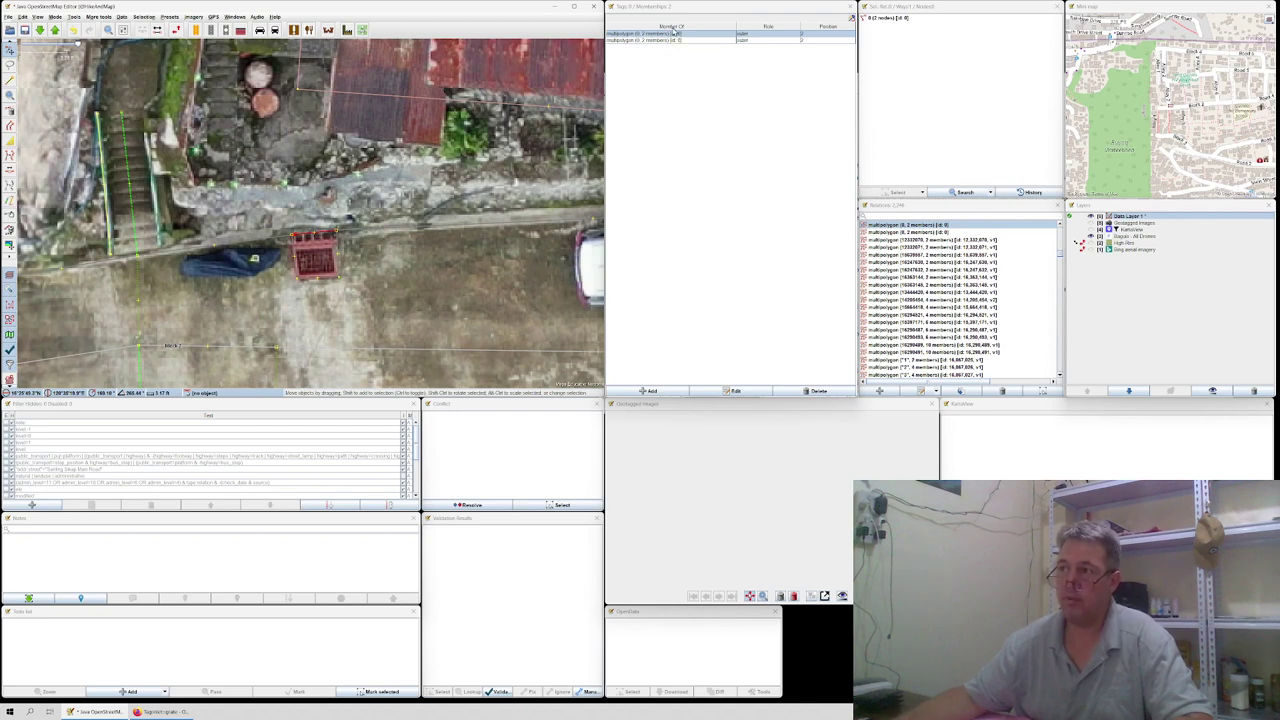
left_click(669, 40)
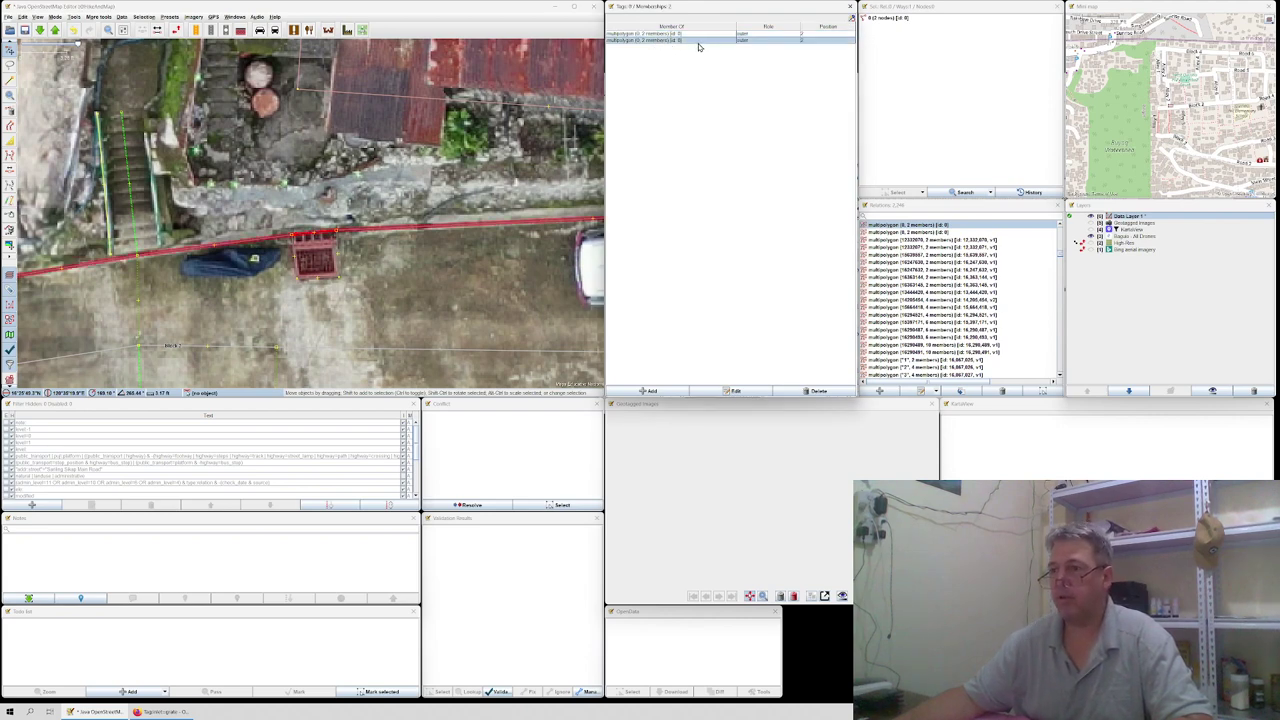
double_click(698, 43)
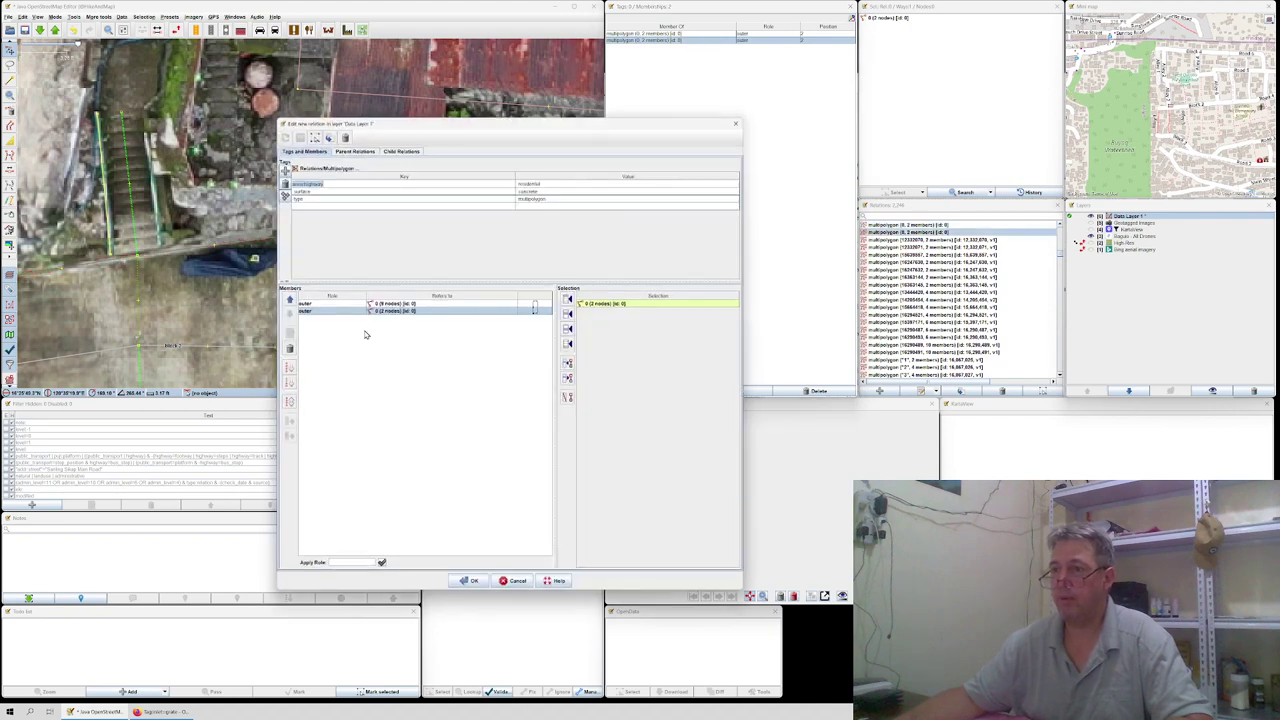
left_click(320, 208)
type("desc")
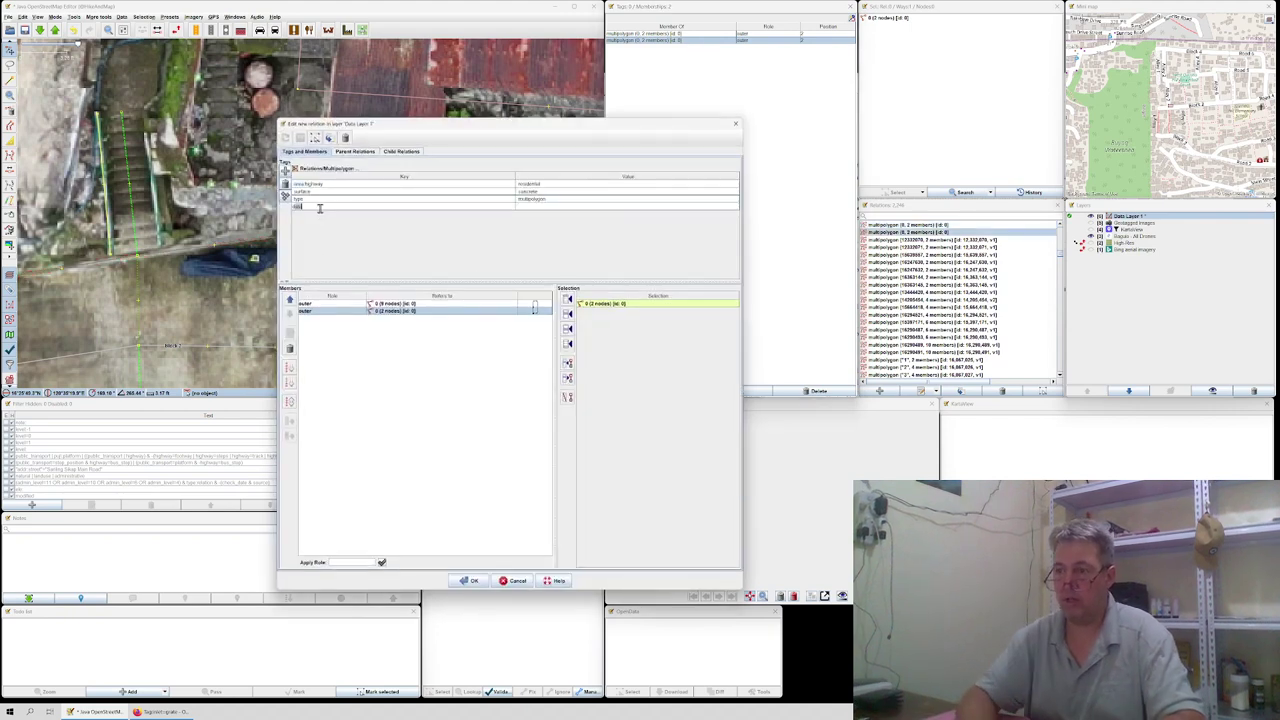
type("ription")
key("Tab")
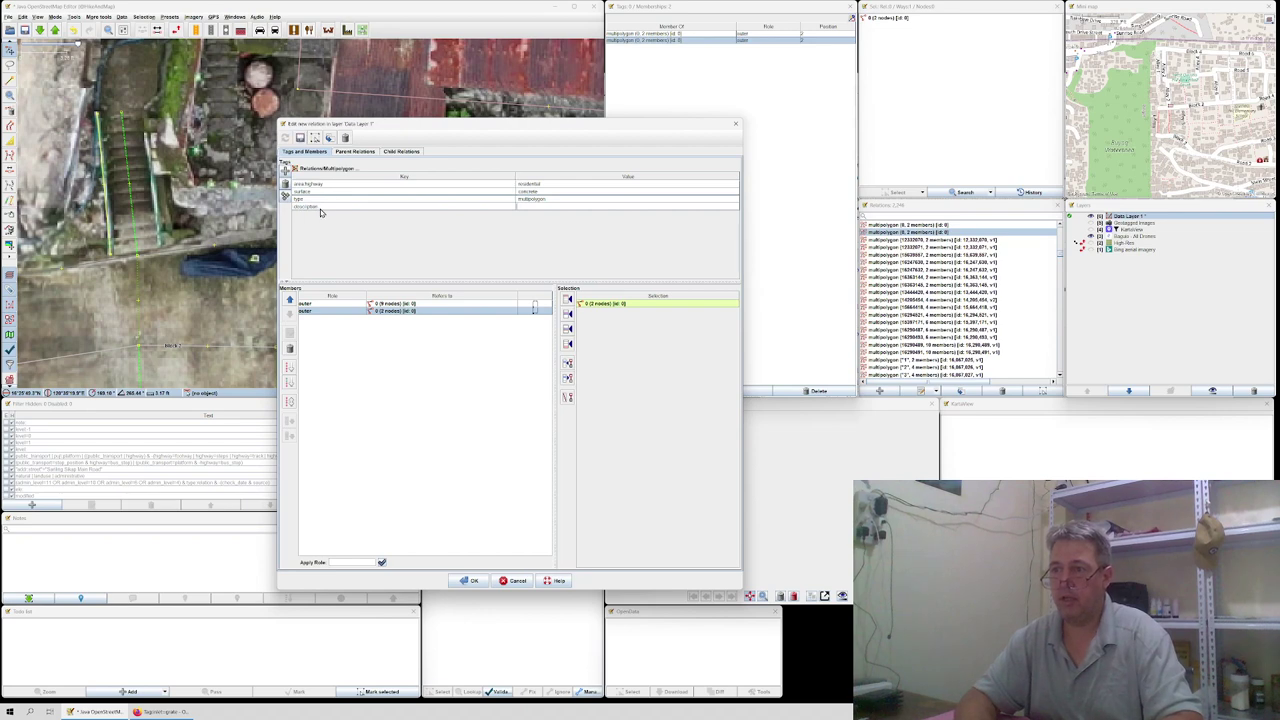
key("Tab")
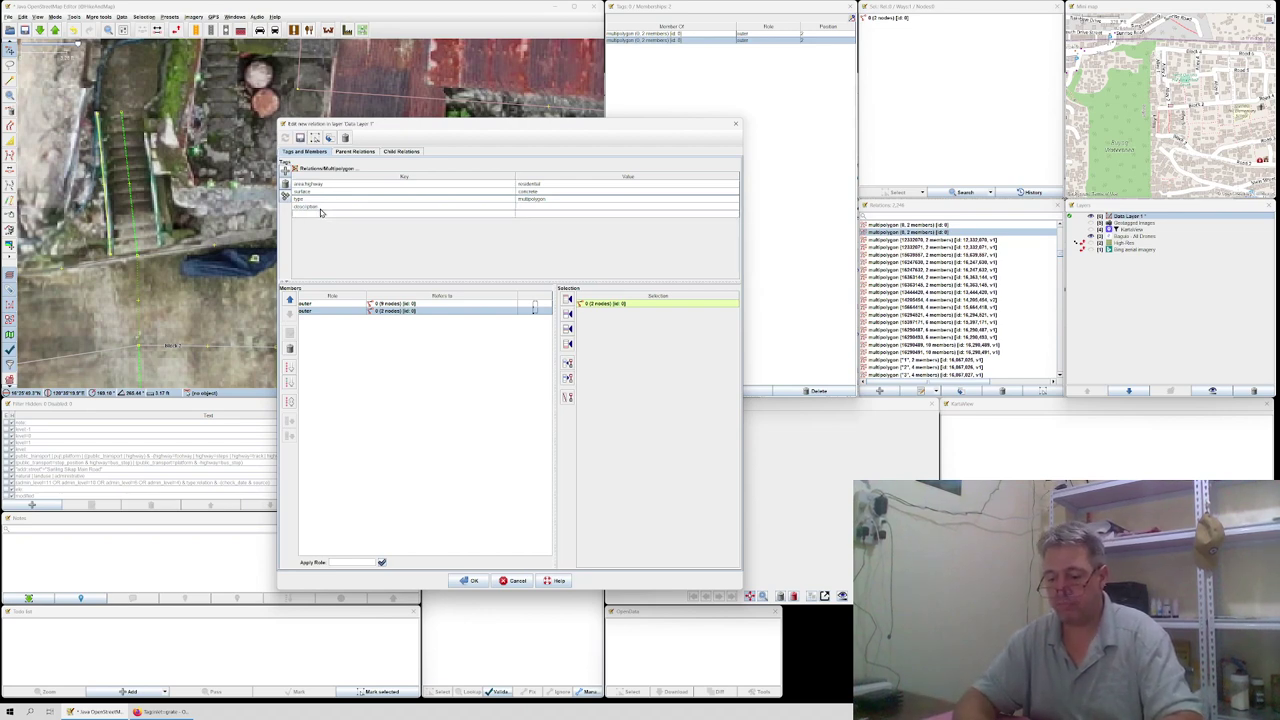
type("name")
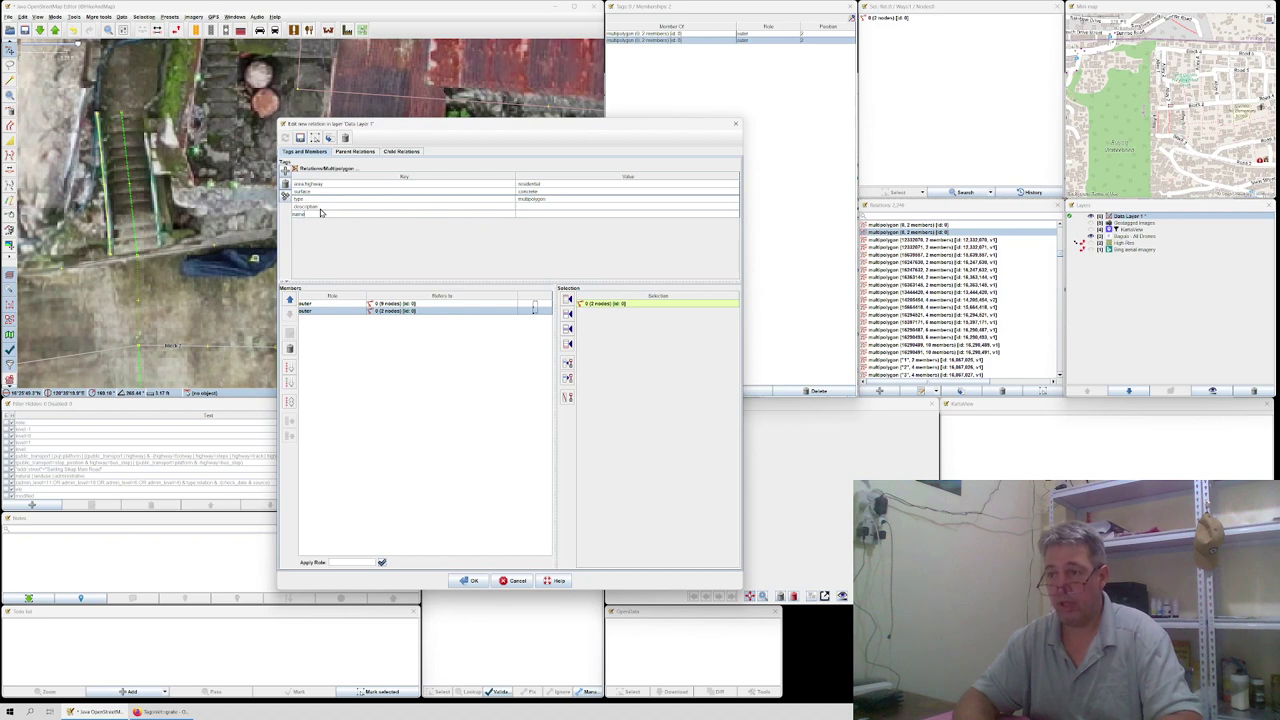
type("s")
key("BackSpace")
key("Tab")
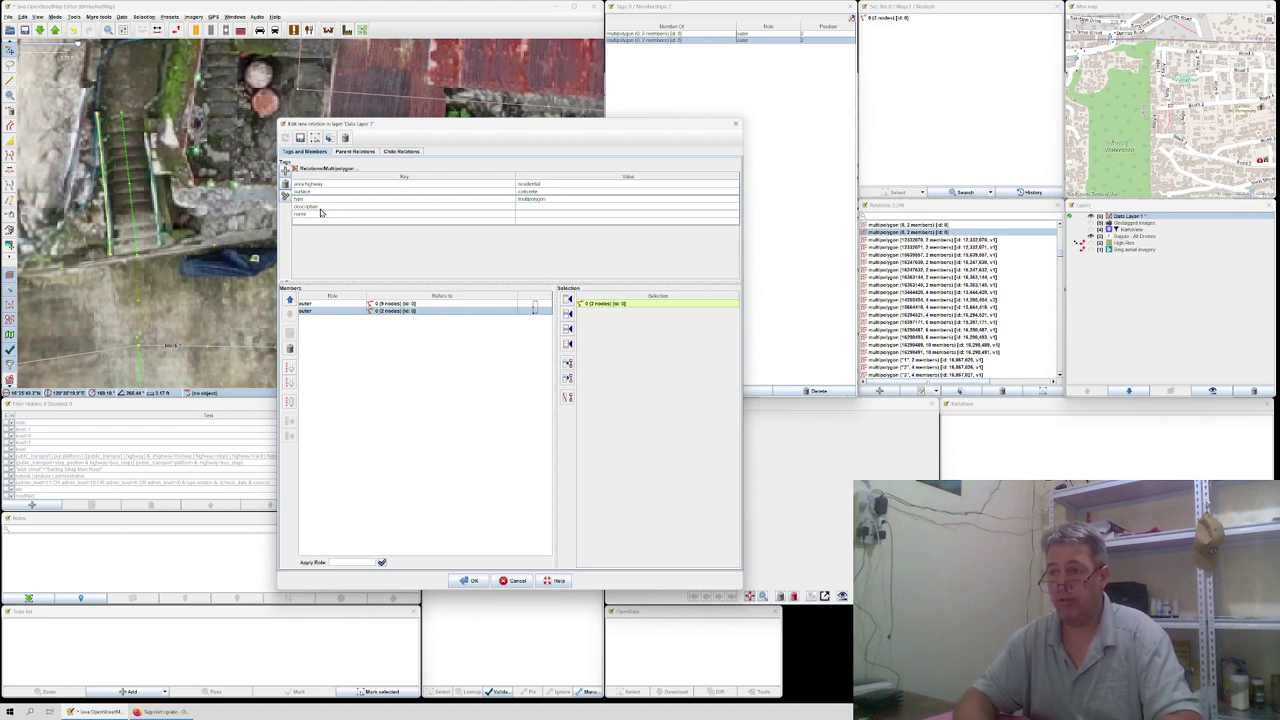
type("operator")
key("Tab")
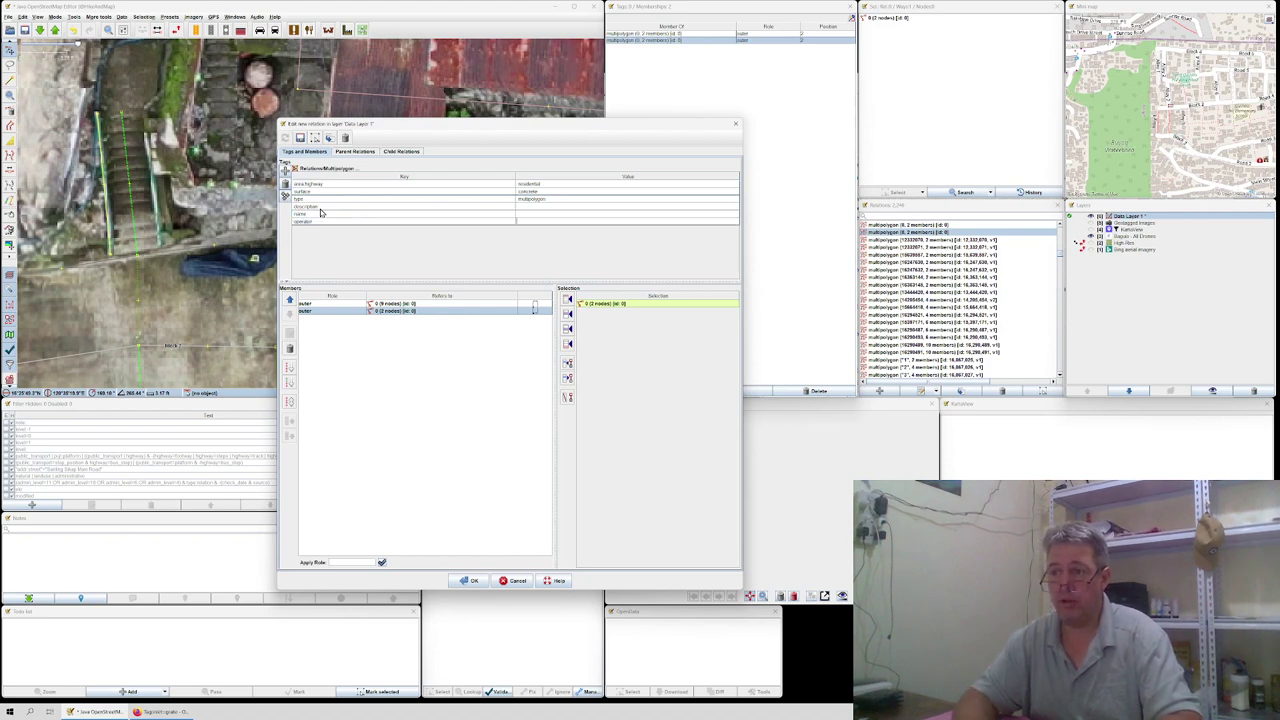
key("Tab")
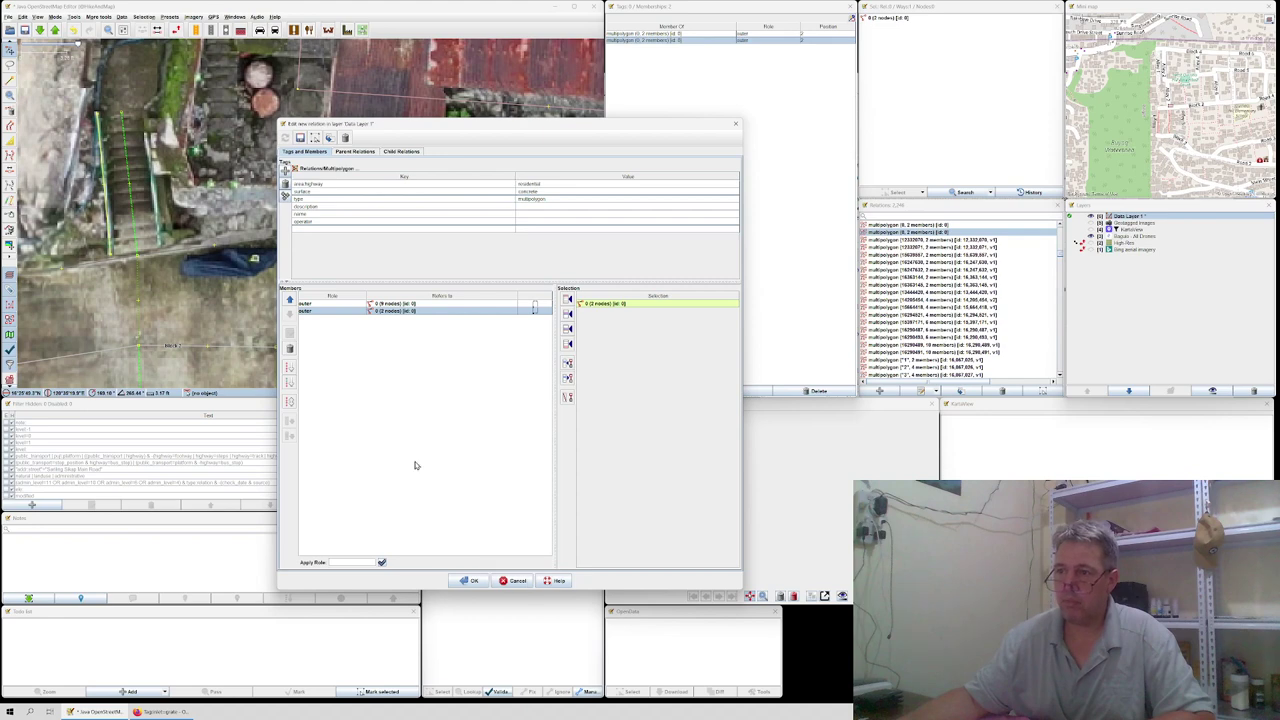
left_click(515, 580)
left_click(646, 378)
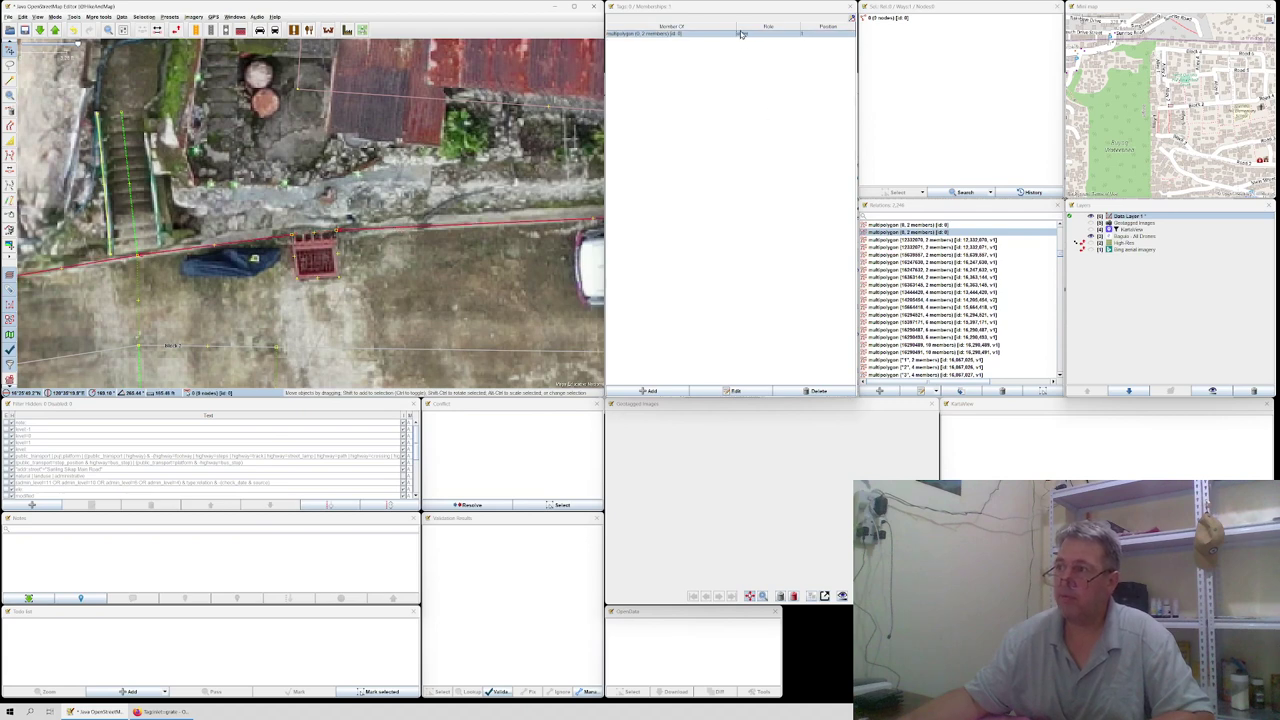
Step: Reopen the road area's multipolygon and add a smoothness key, leaving its value empty
double_click(671, 34)
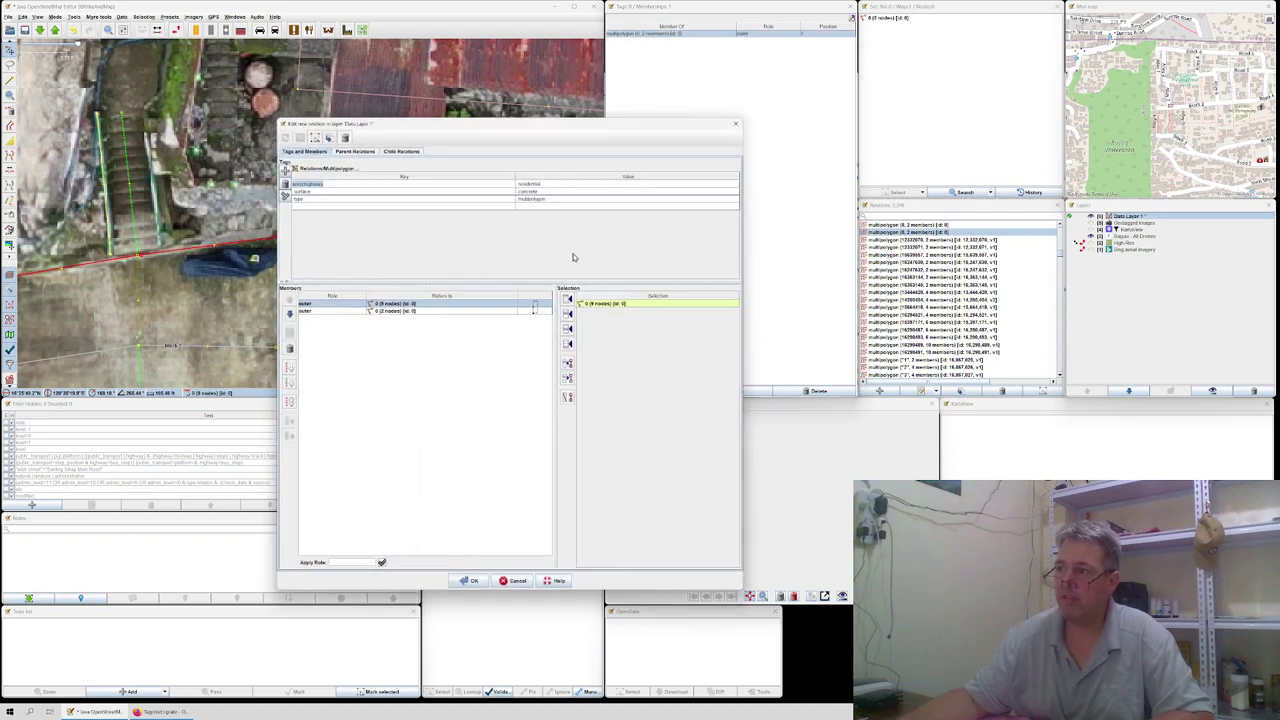
left_click(521, 192)
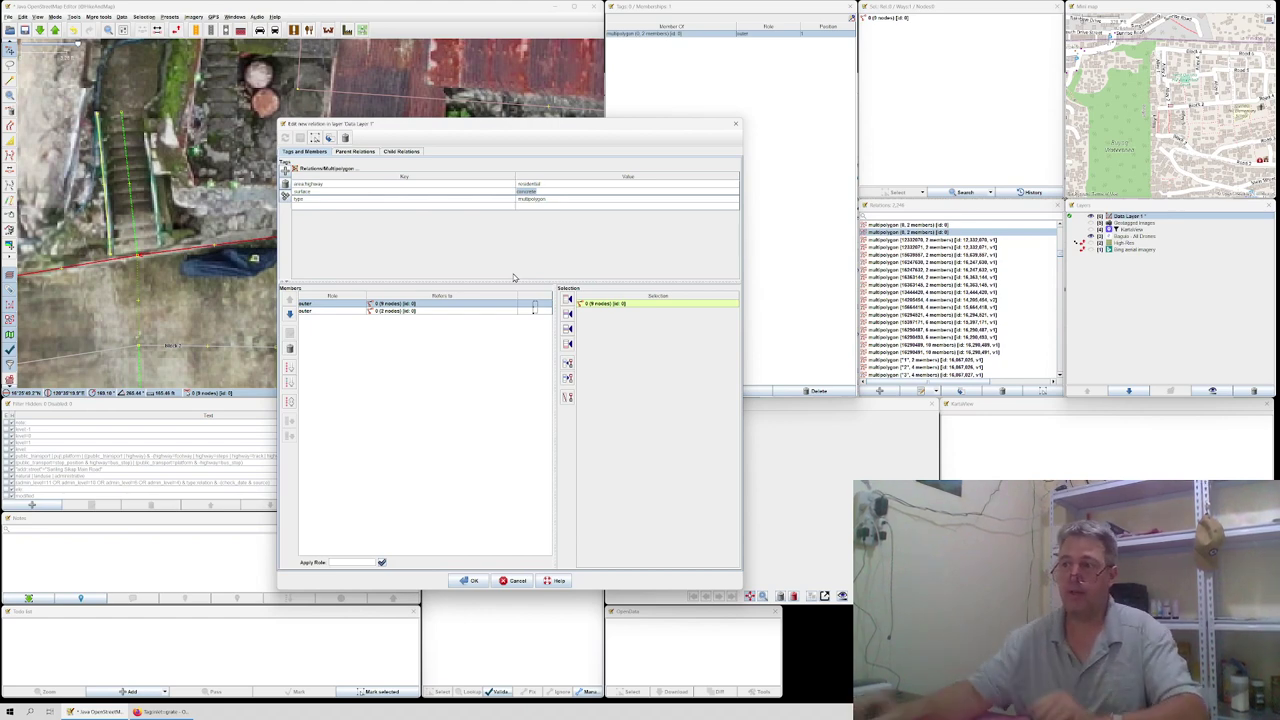
left_click(490, 207)
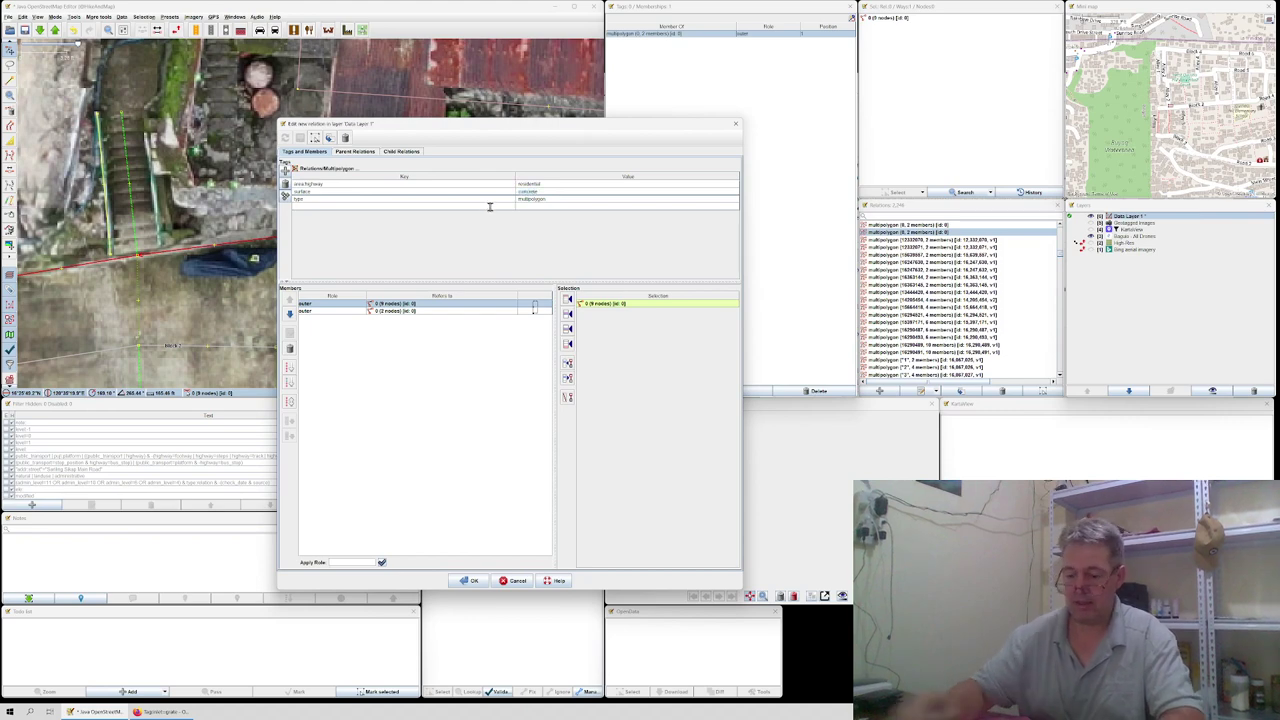
type("smoothness")
key("Tab")
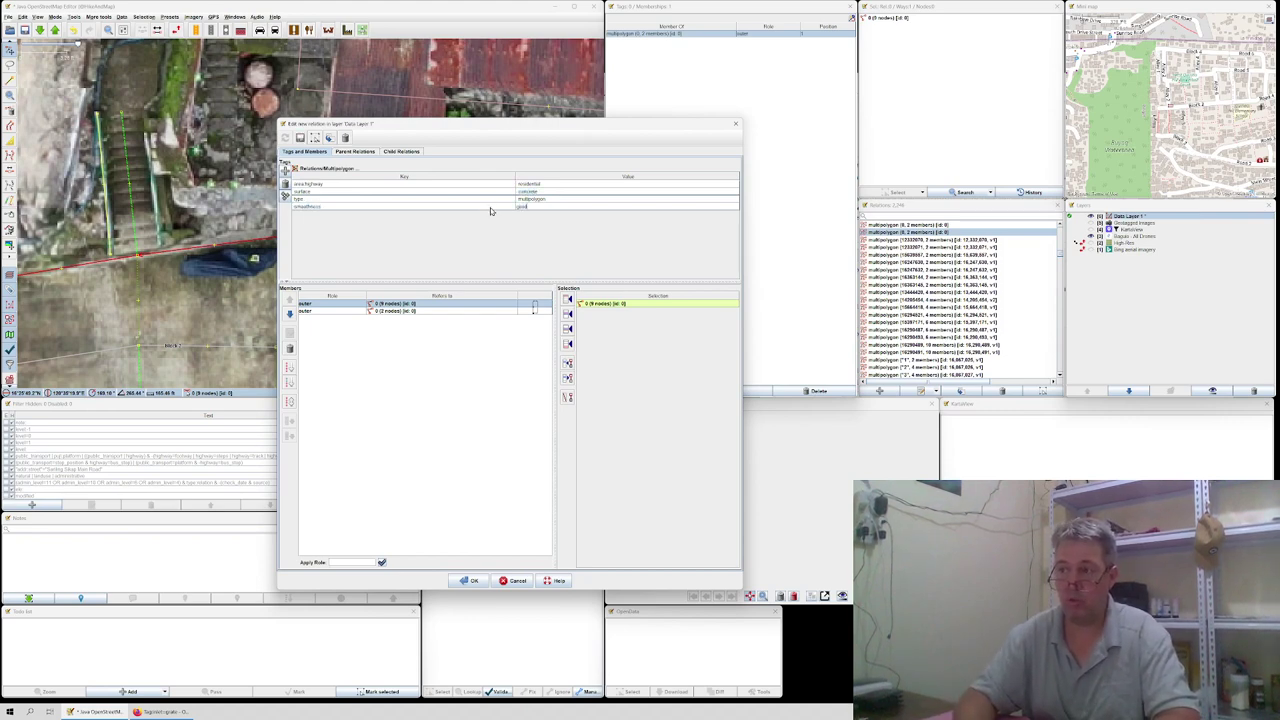
type("g")
key("BackSpace")
type("in")
key("BackSpace")
key("BackSpace")
key("BackSpace")
key("BackSpace")
key("BackSpace")
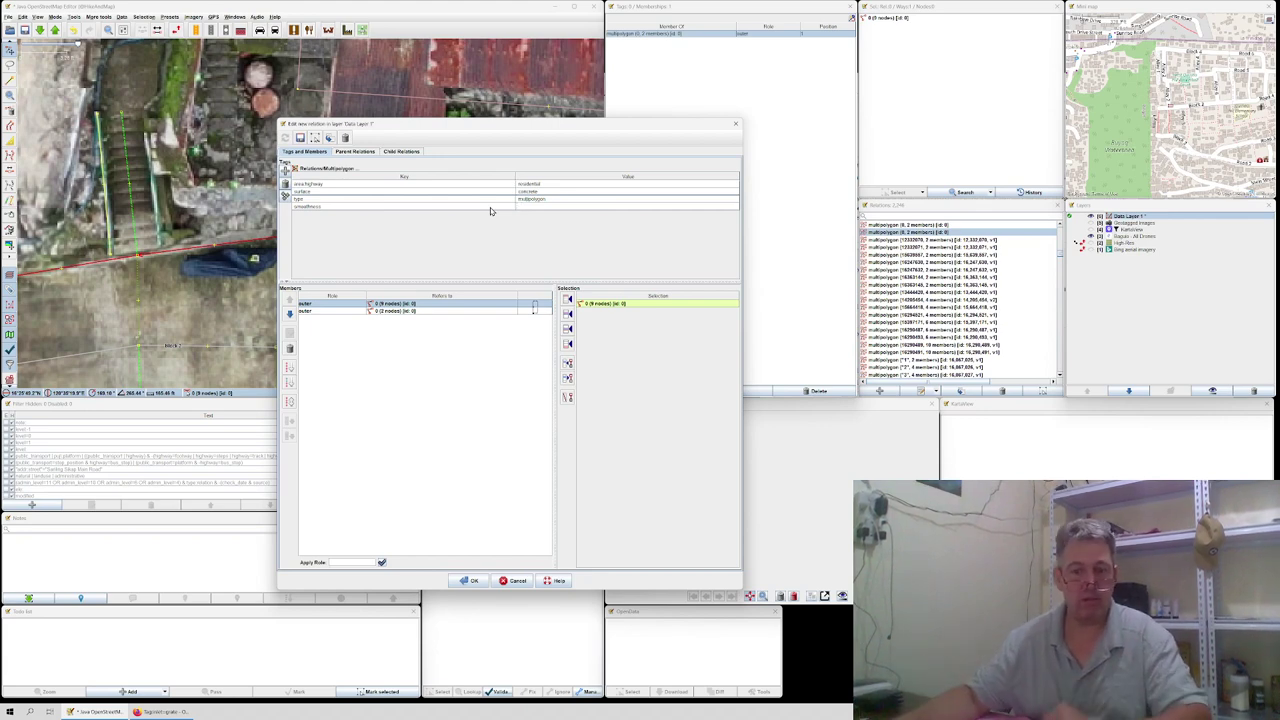
Step: Continue editing the road area's multipolygon and set its smoothness to bad
left_click(514, 580)
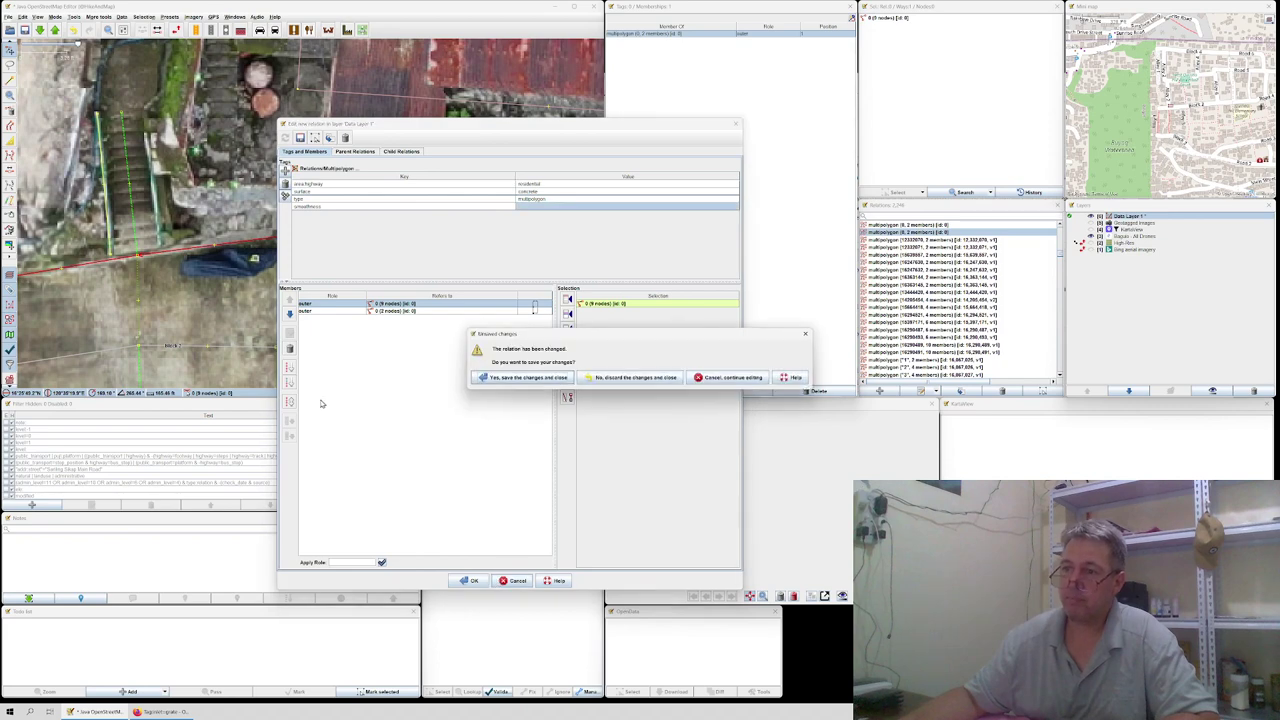
left_click(722, 378)
left_click(554, 207)
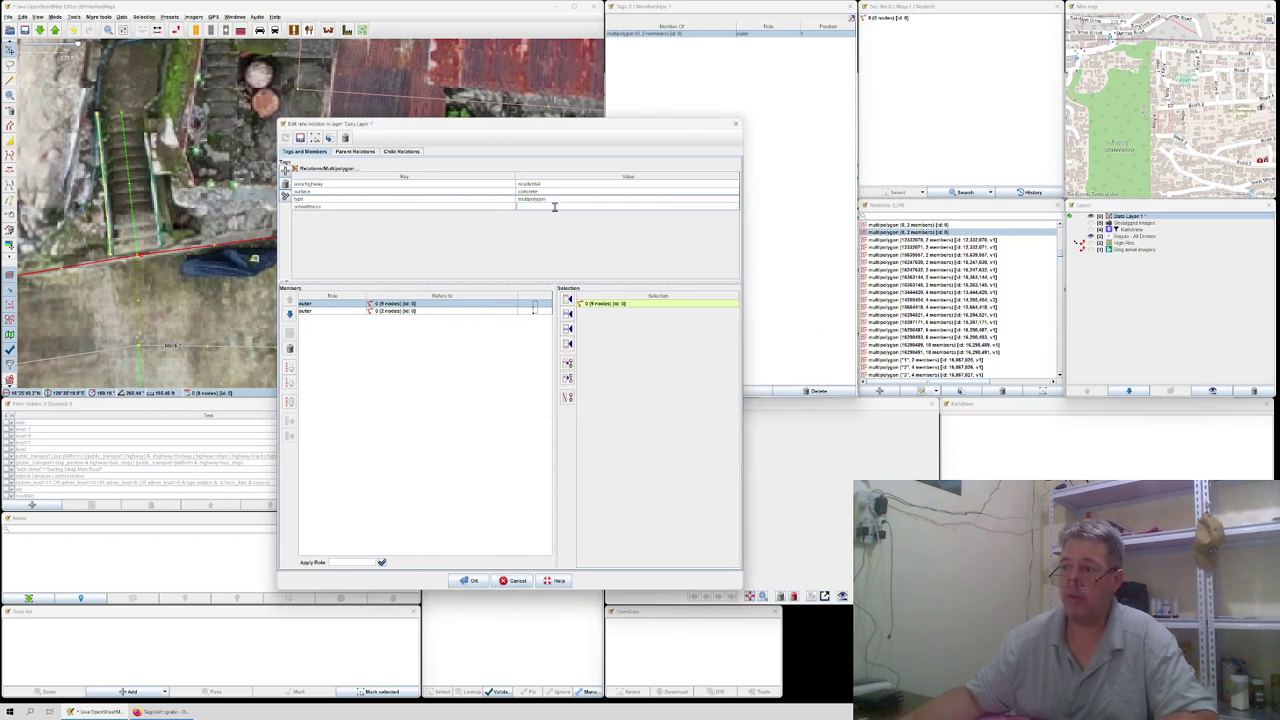
type("bad")
key("Return")
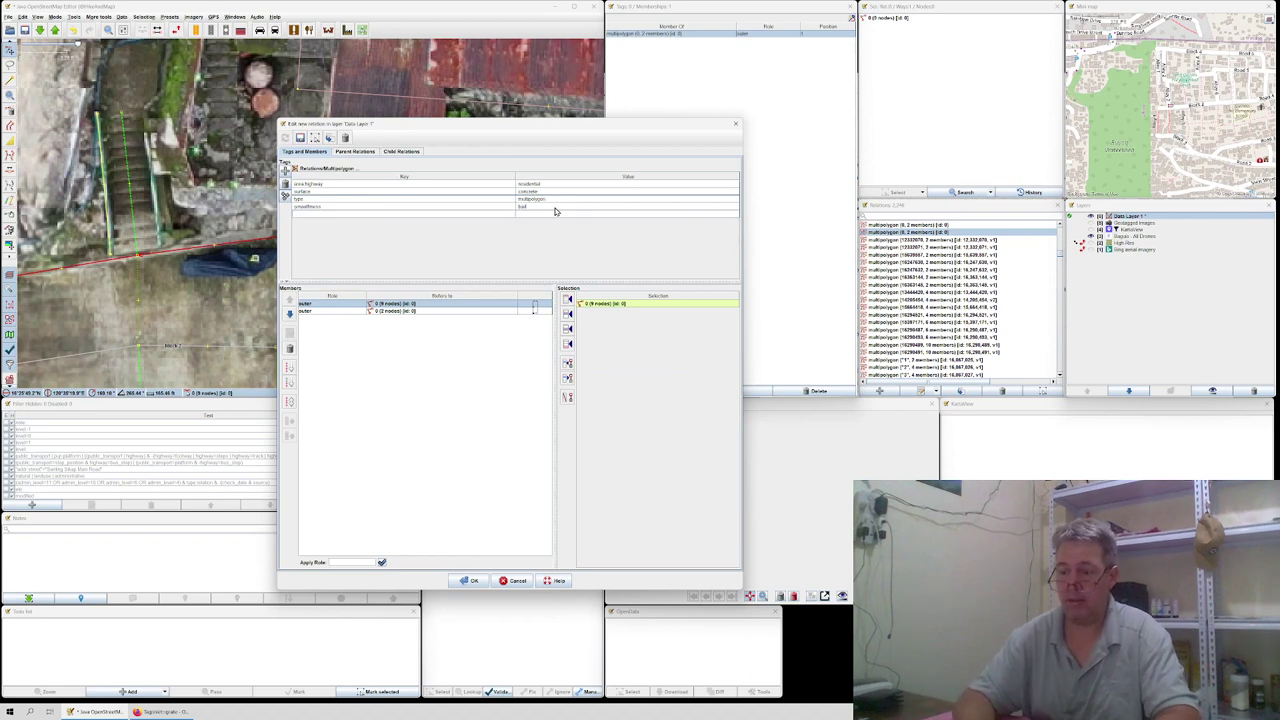
Step: Try a survey:date tag of 8.11.2023, shortened to 2023, on the road area's multipolygon, and discard the relation edits
type("survey:date")
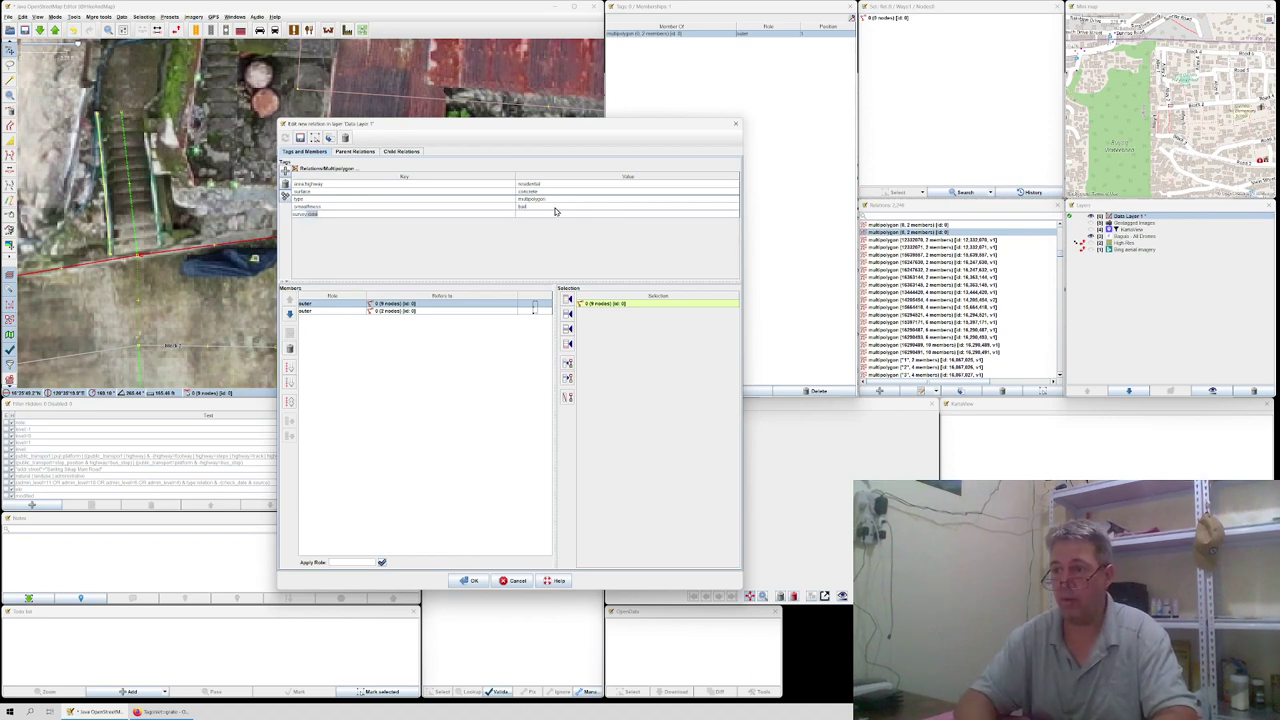
key("Tab")
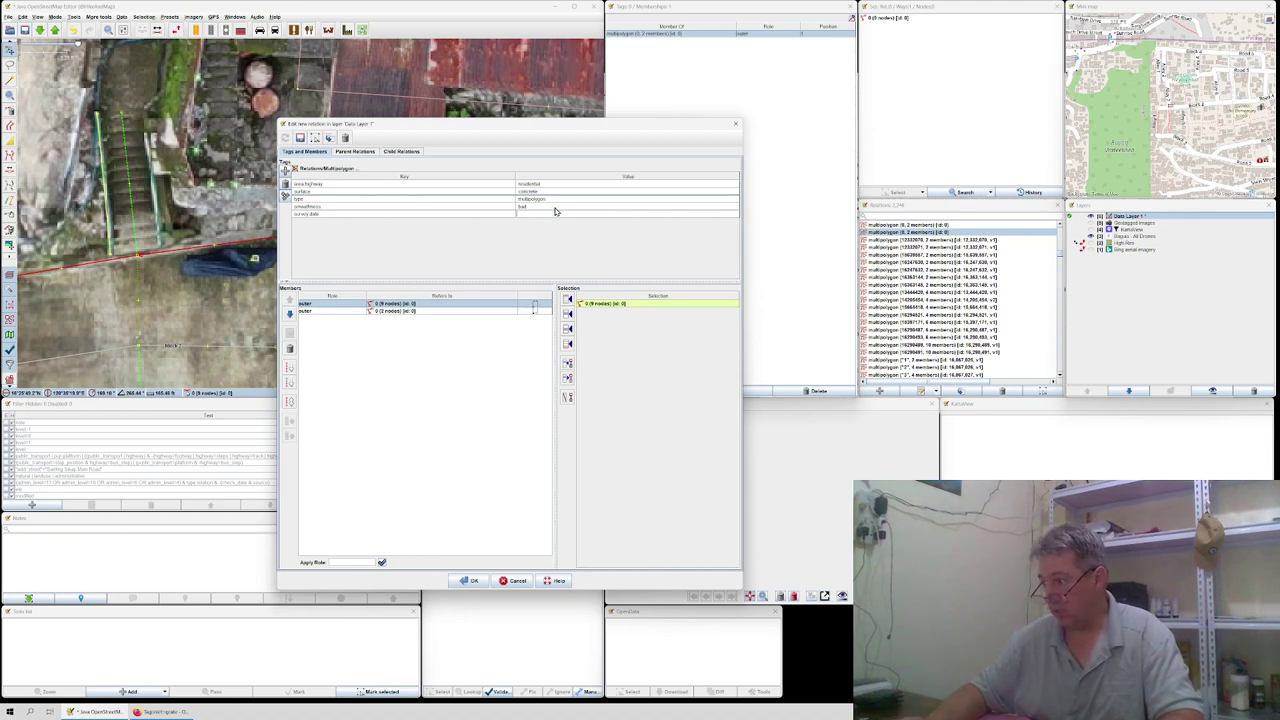
type("11")
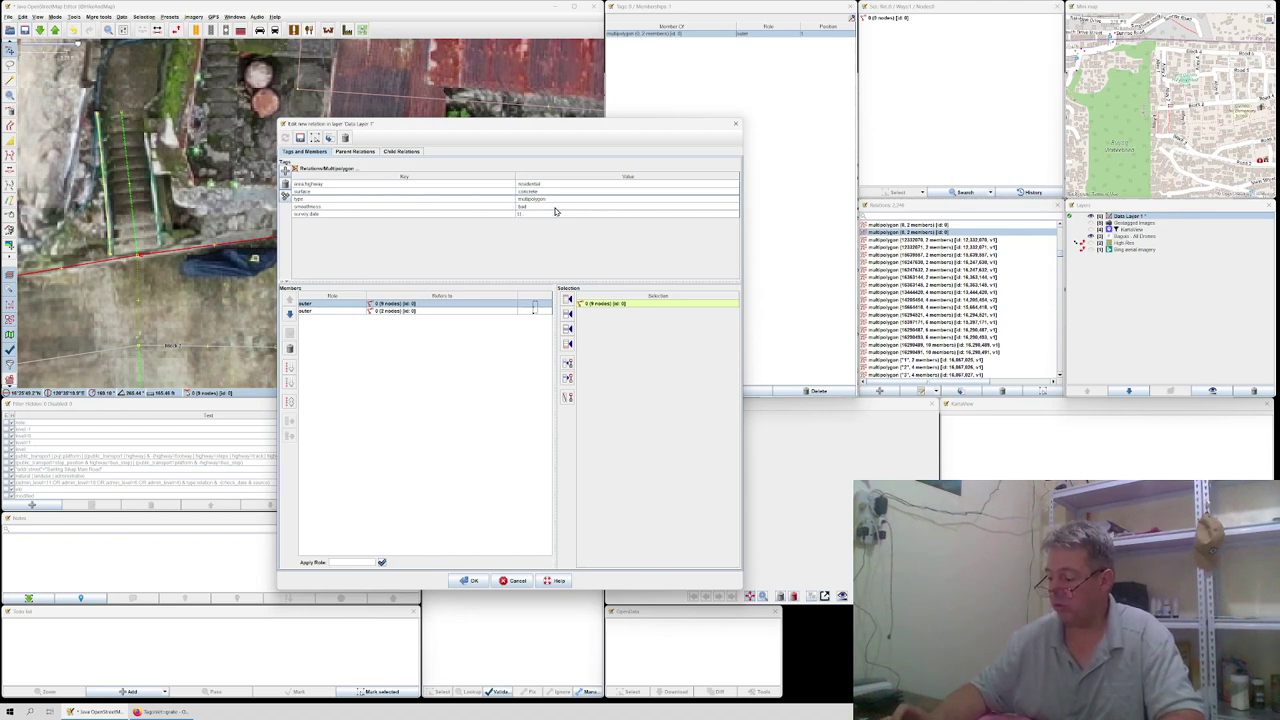
type(".2023")
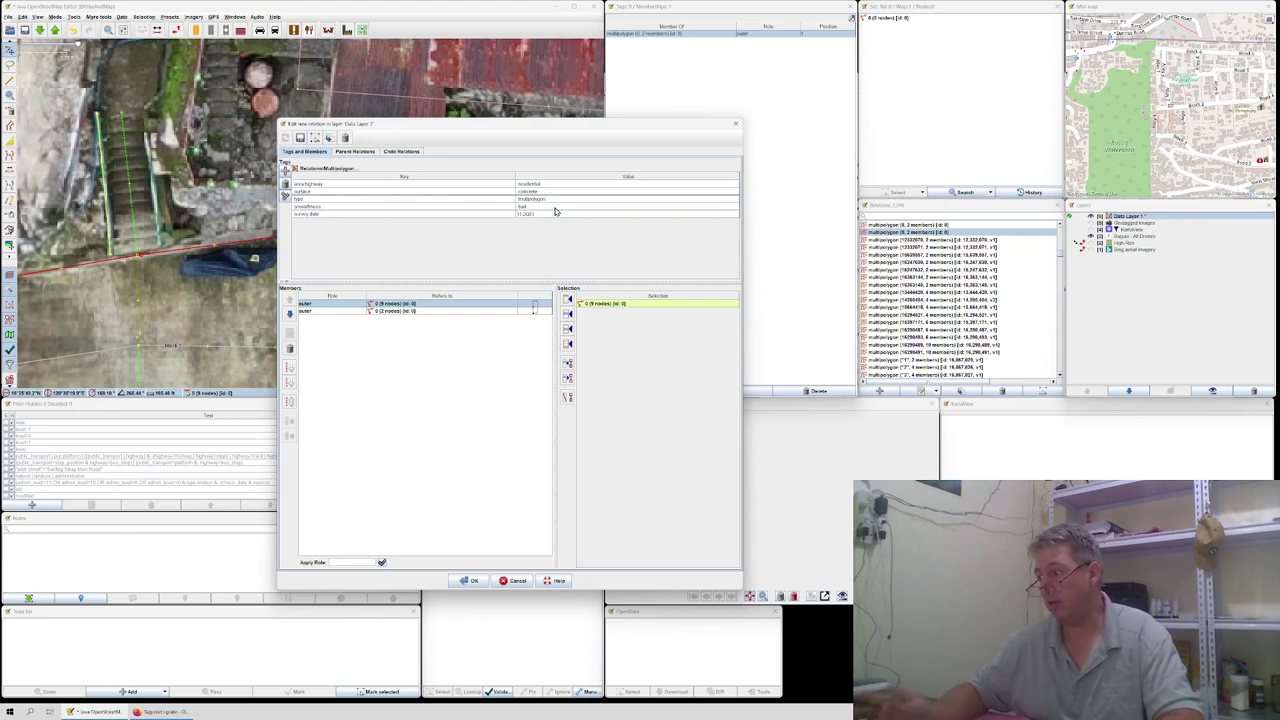
key("Home")
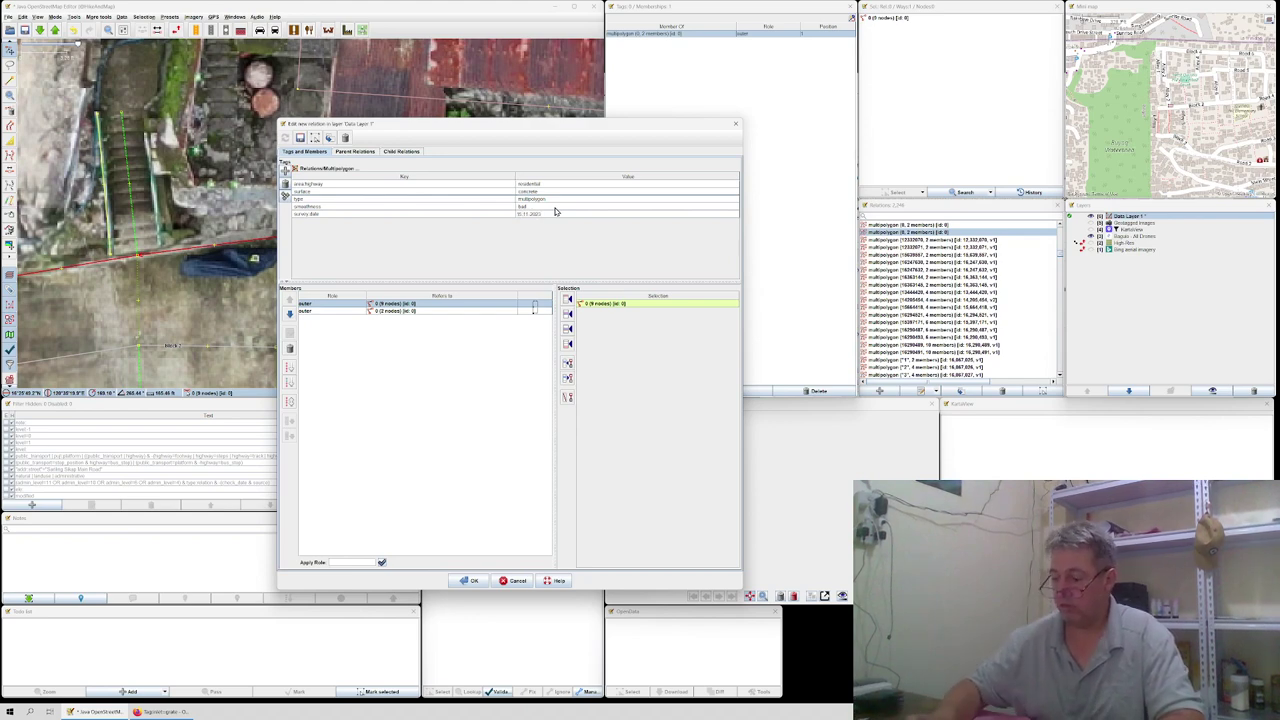
type("8.")
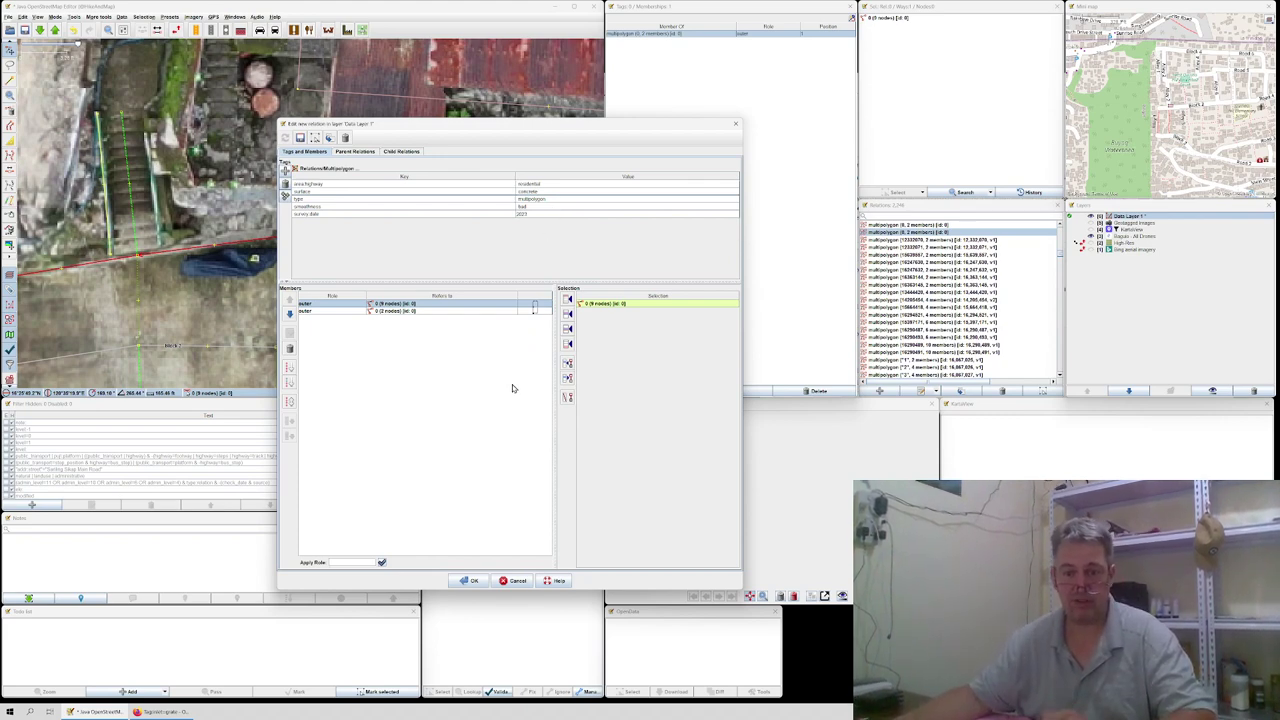
left_click(513, 580)
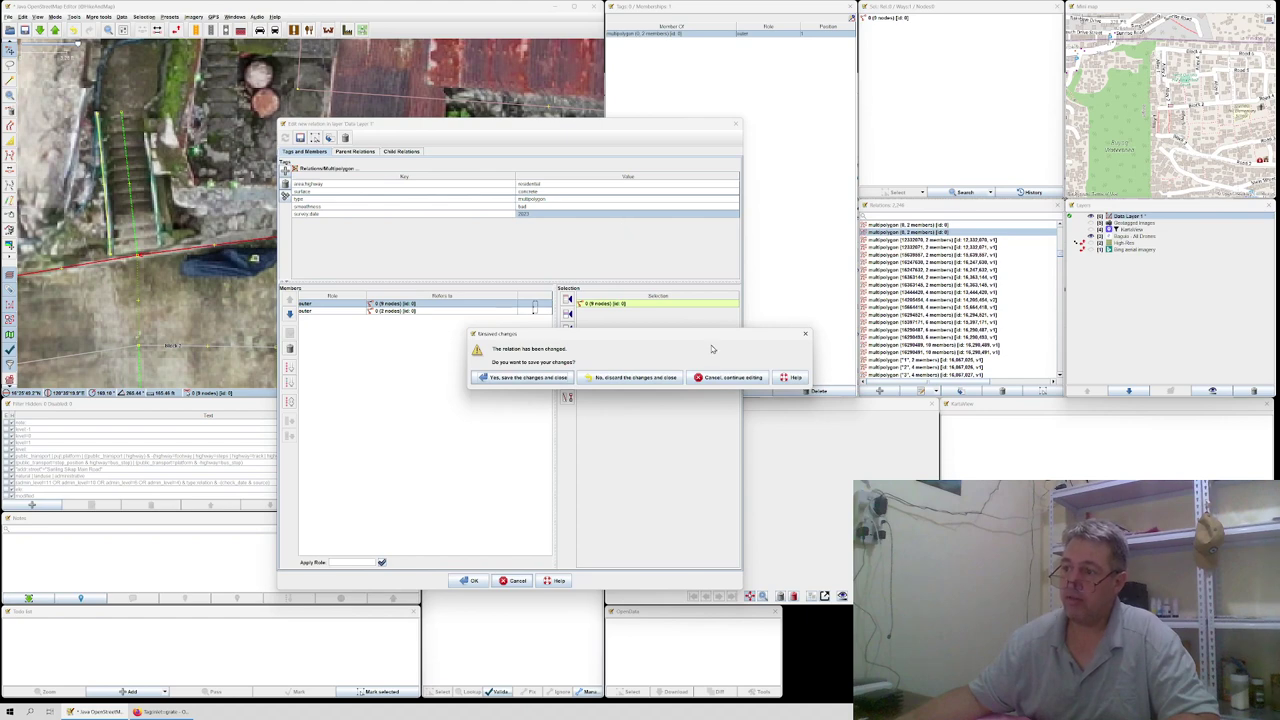
left_click(652, 378)
Step: Delete the road outline and the adjoining grate outline, confirming their removal from both multipolygons
scroll(403, 273, "down", 2)
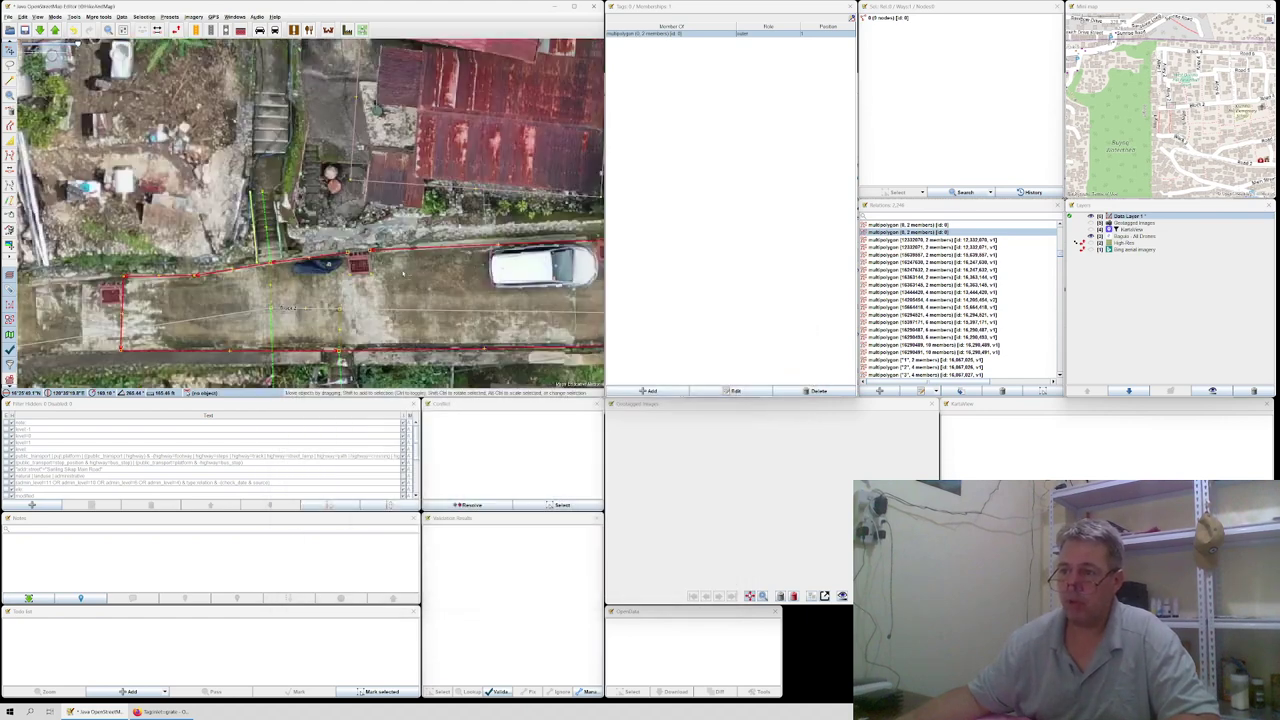
left_click(370, 266)
key("Delete")
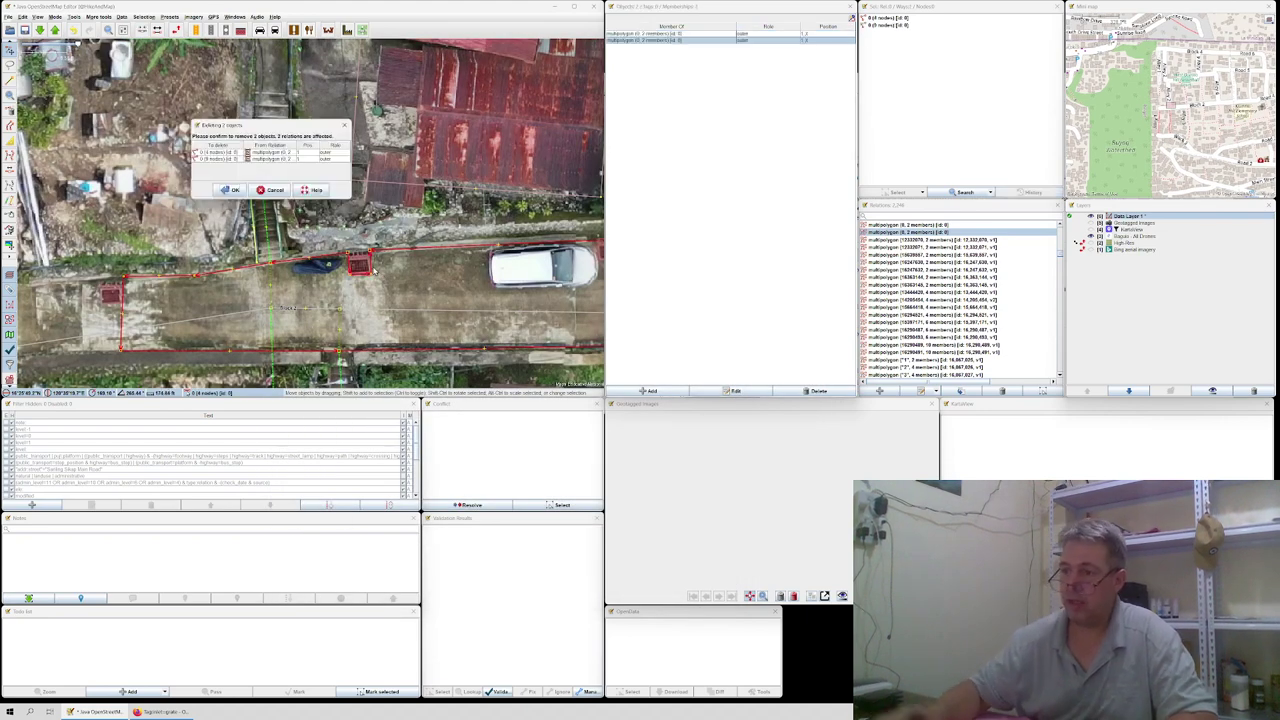
left_click(230, 189)
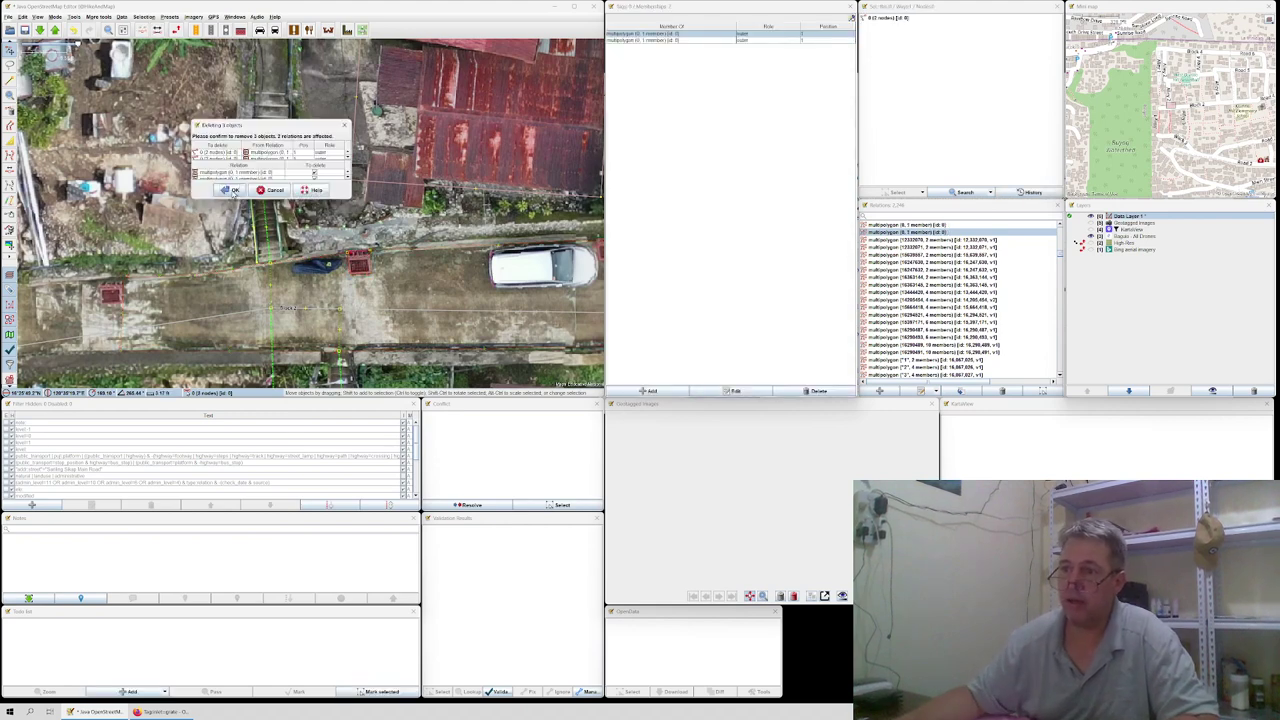
Step: Confirm deleting the selected outline objects together with their two multipolygon relations
left_click(231, 190)
Step: Delete the short footway segment on the road and the steps above it, and undo the last deletion
left_click(280, 246)
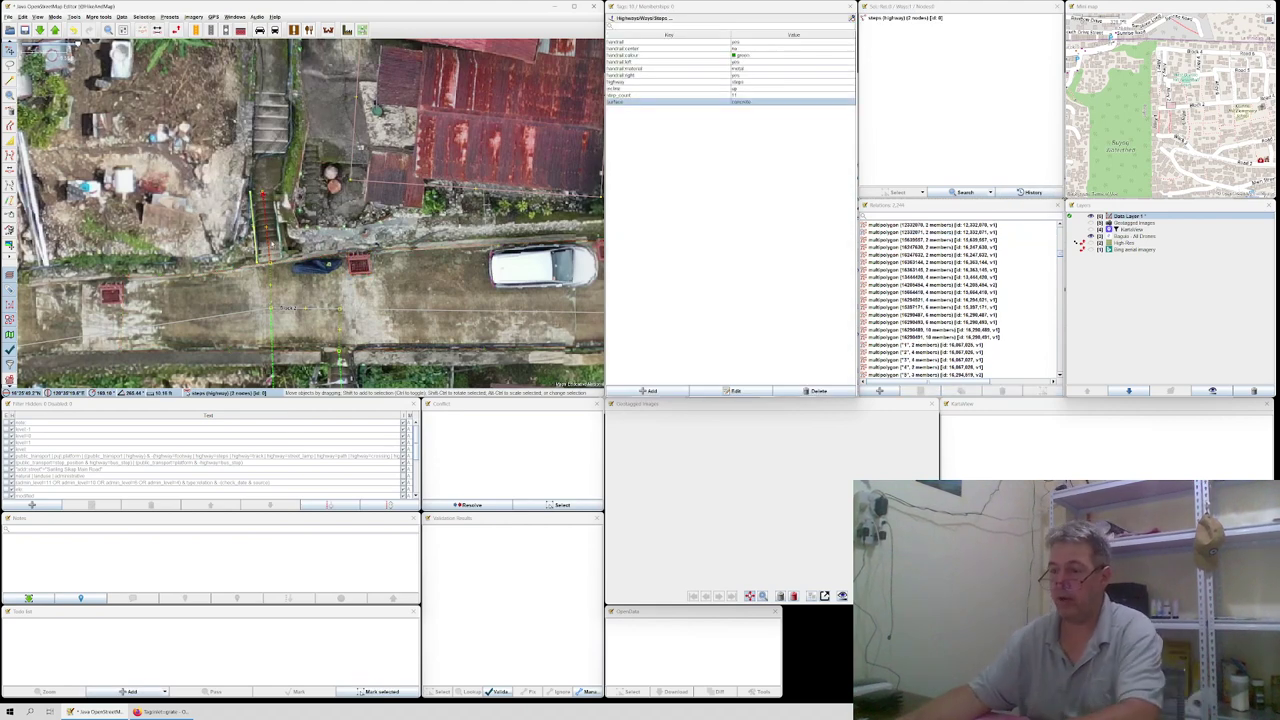
left_click(288, 307)
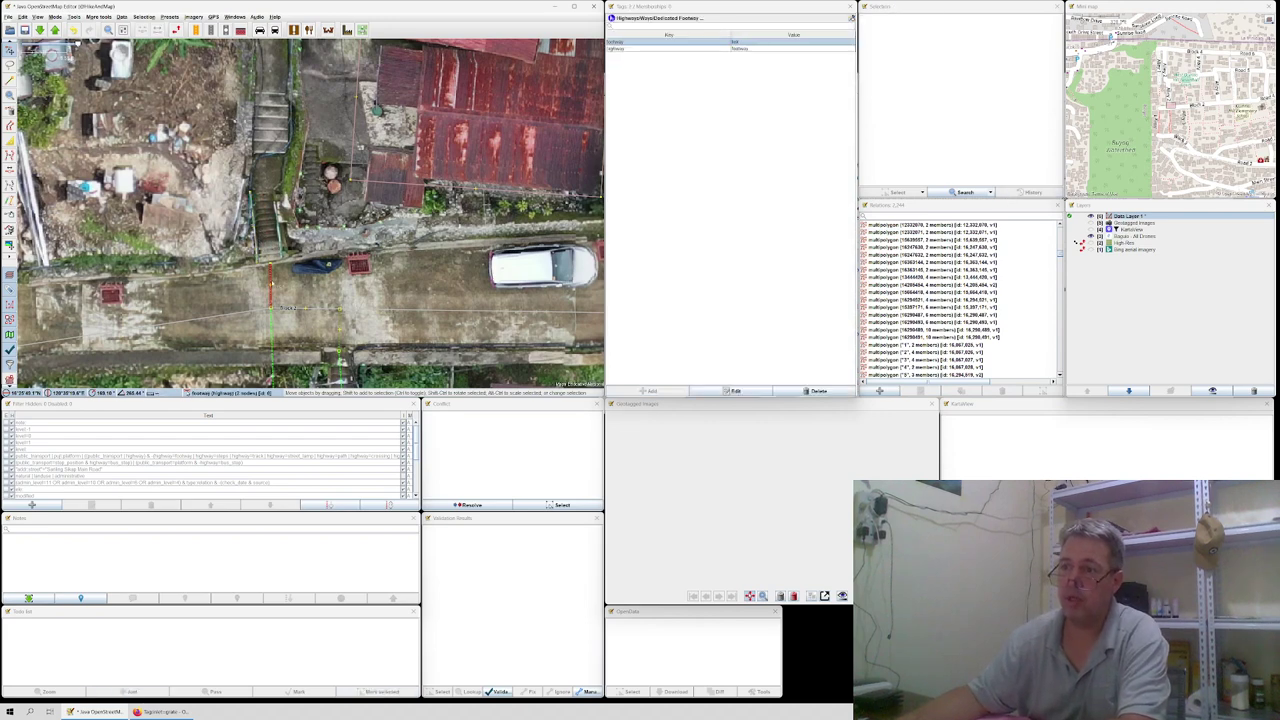
left_click(271, 284)
key("Delete")
left_click_drag(290, 338, 280, 293)
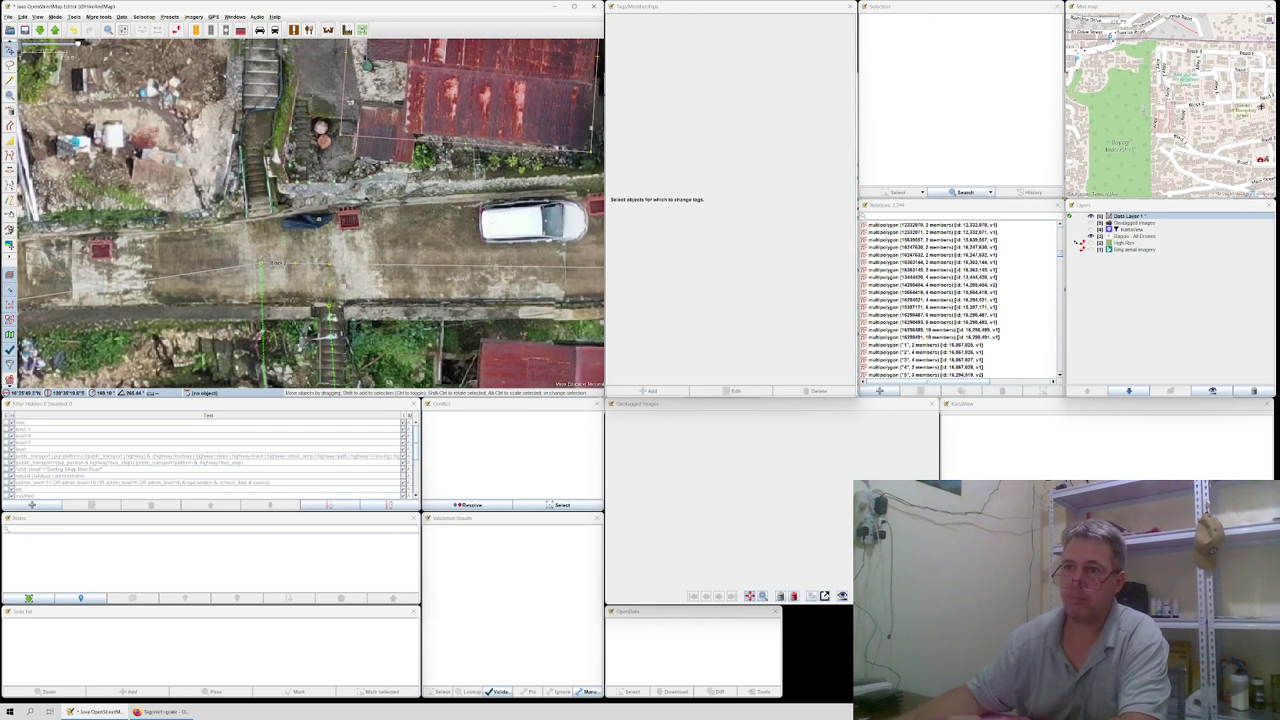
left_click(74, 30)
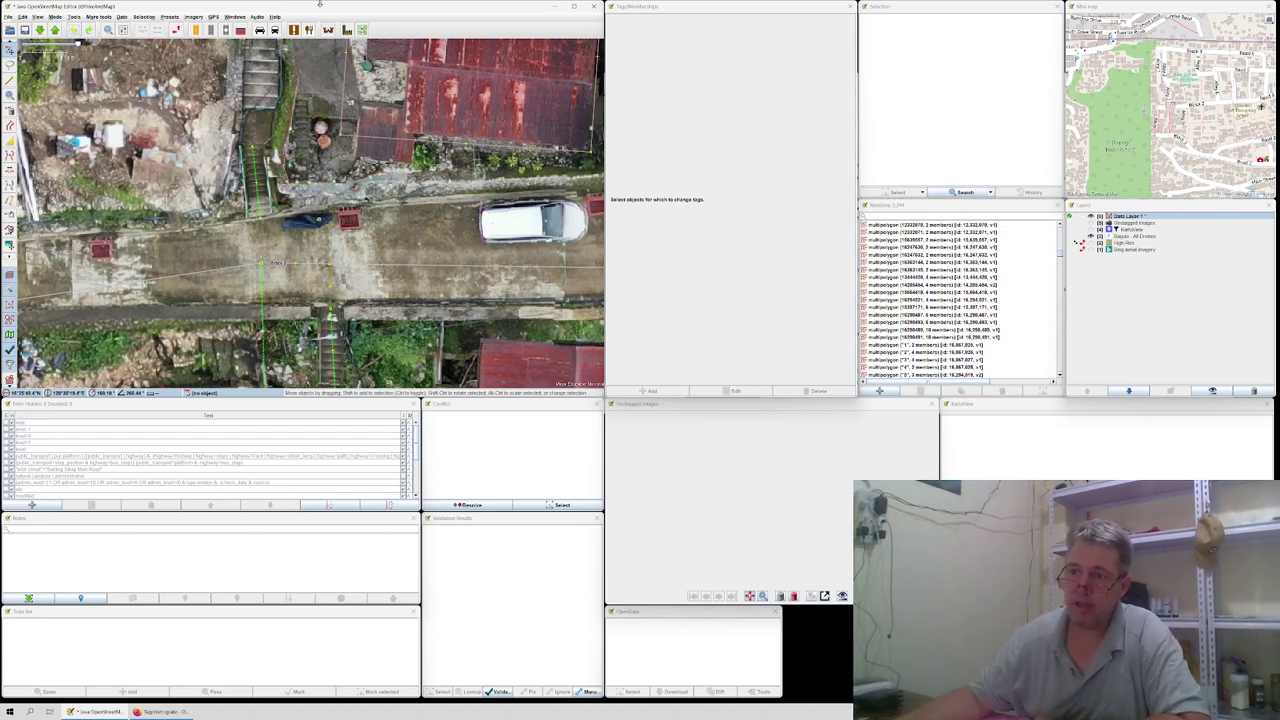
Step: Examine the extent of the drone imagery and mapped buildings around the forest area
scroll(328, 180, "down", 6)
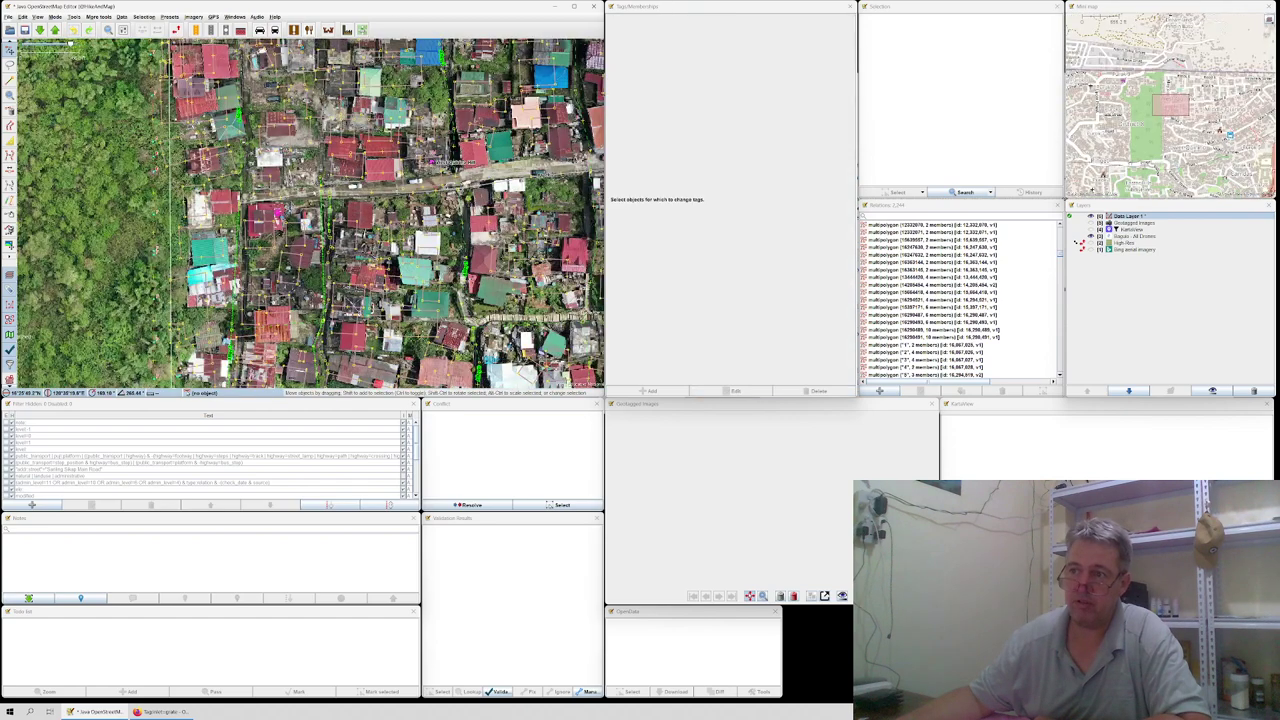
scroll(372, 228, "down", 3)
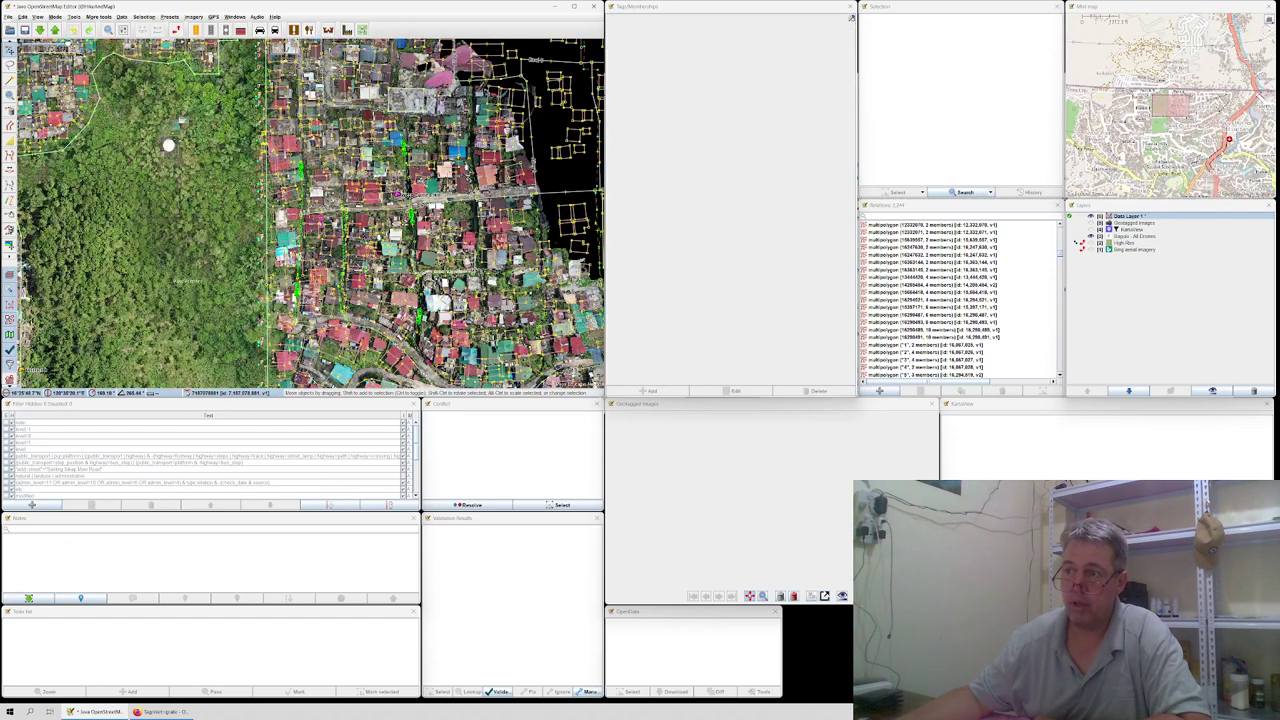
left_click(169, 145)
scroll(265, 186, "down", 2)
key("Escape")
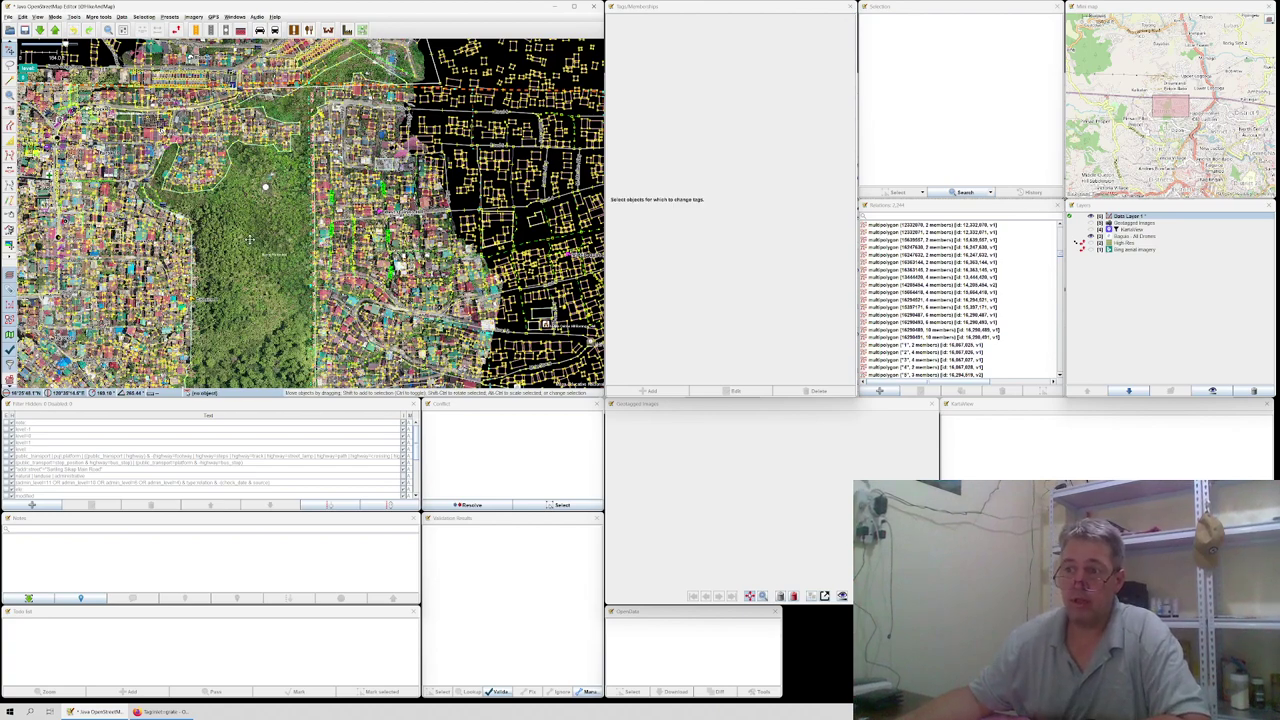
left_click_drag(250, 240, 308, 228)
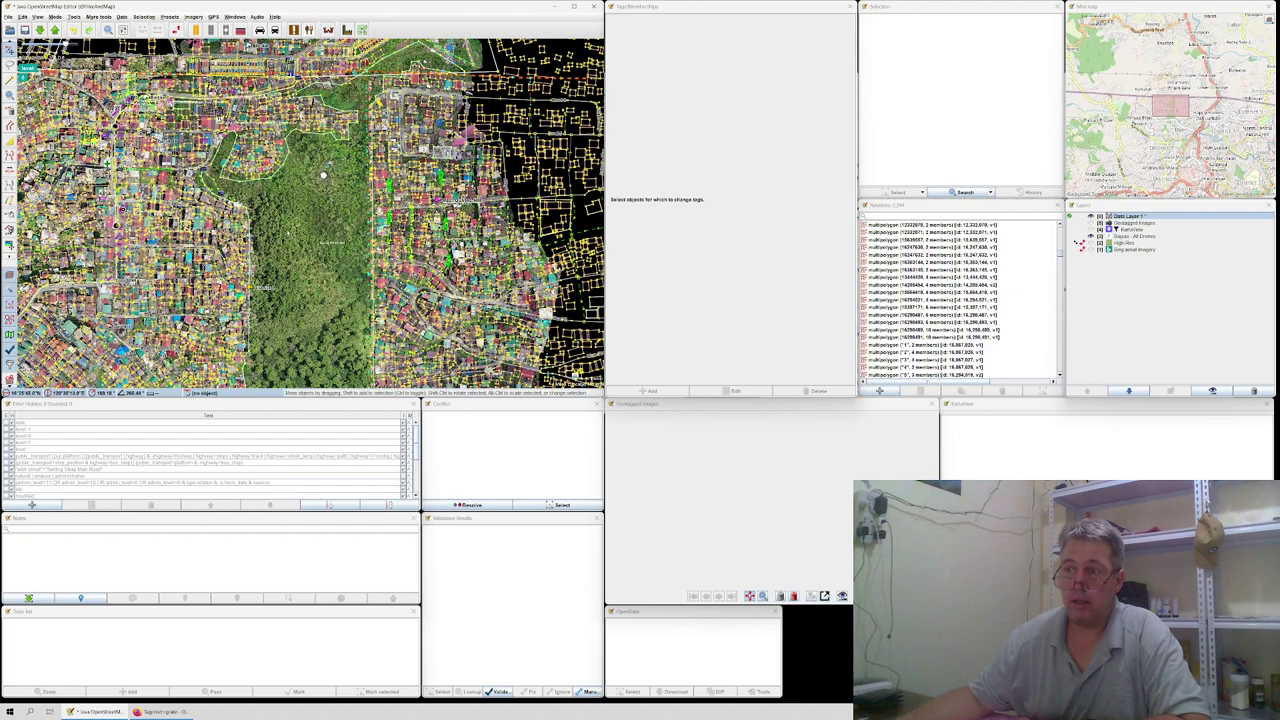
scroll(322, 175, "down", 3)
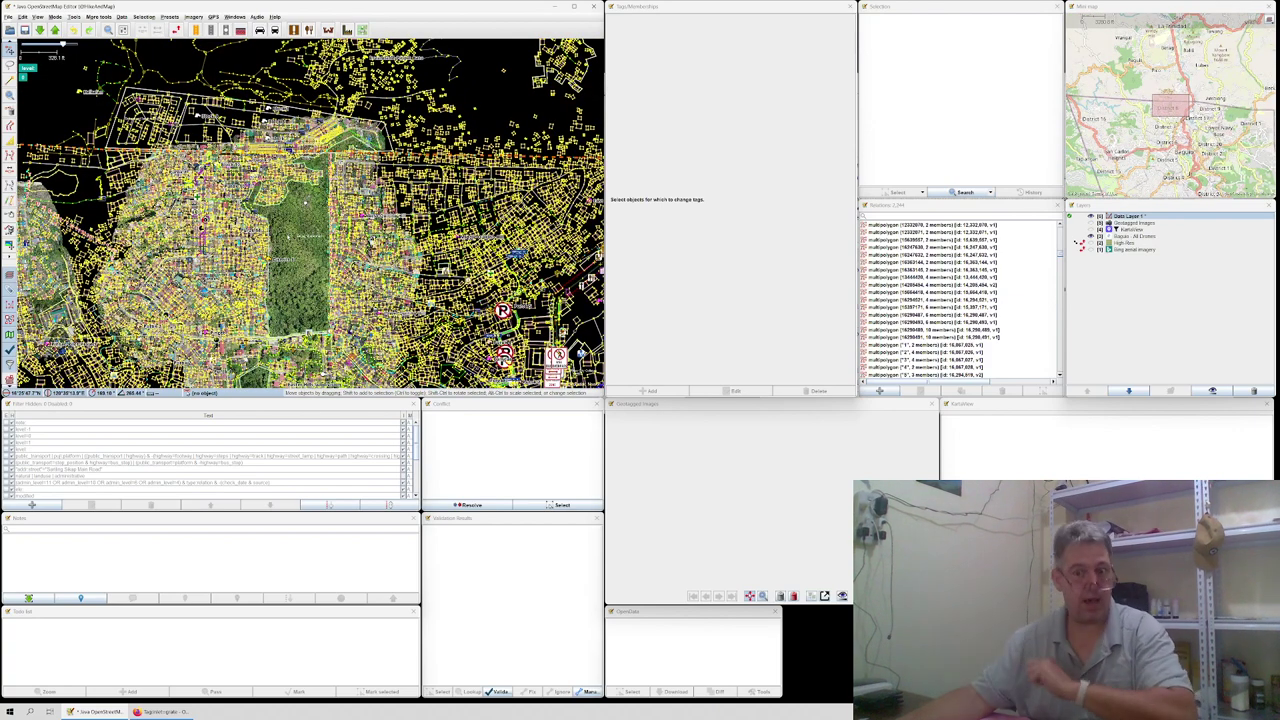
Step: Show the High Res imagery layer and examine its detail close up in the area west of the forest
left_click(1091, 246)
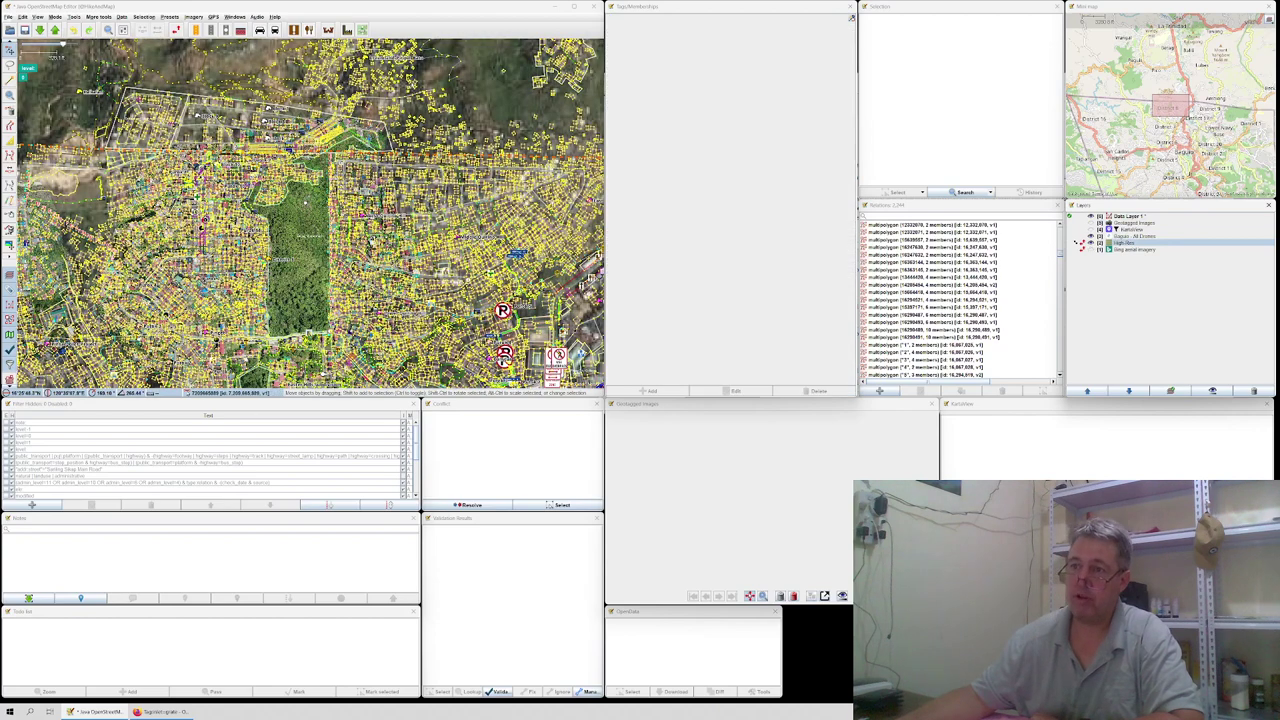
left_click_drag(371, 242, 420, 148)
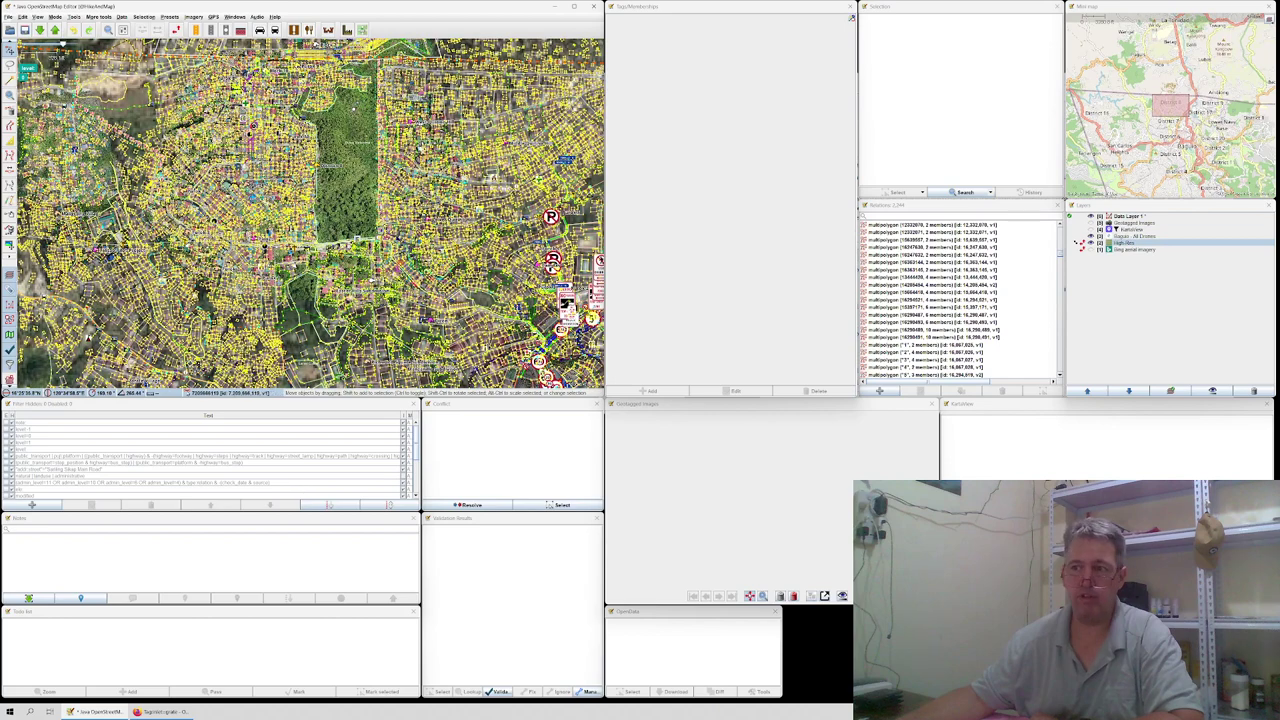
left_click_drag(190, 225, 398, 282)
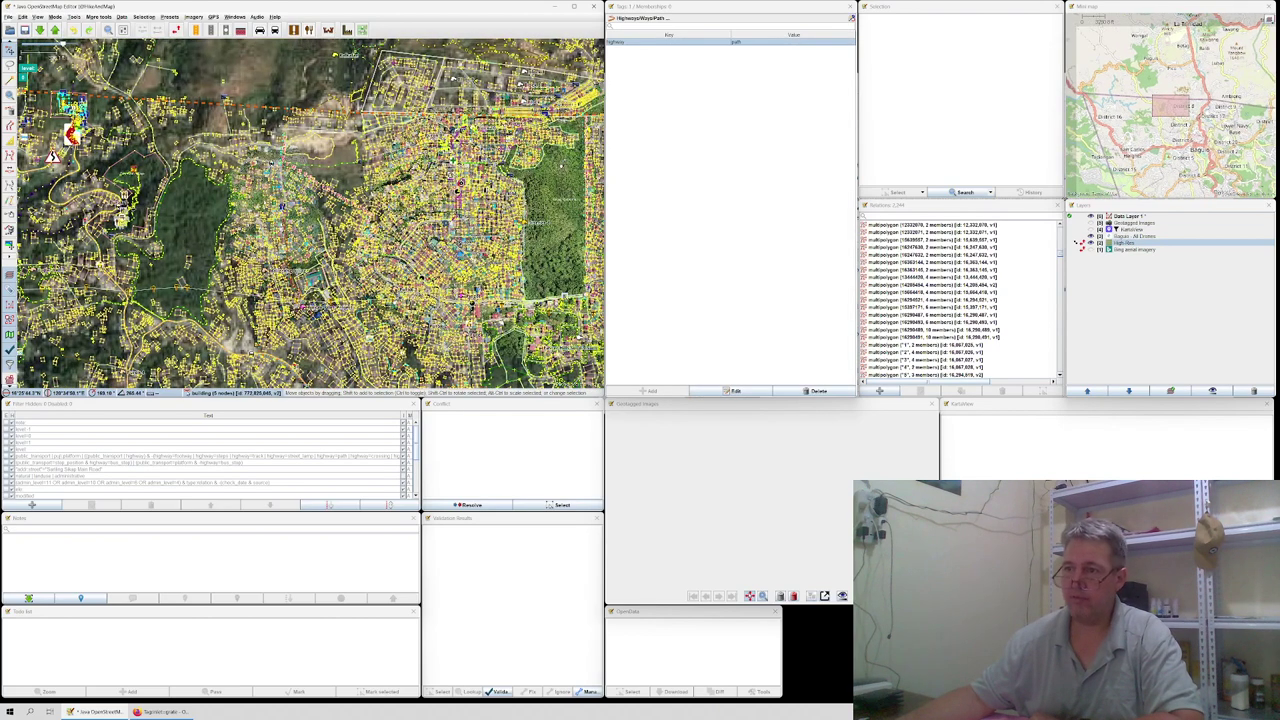
key("Escape")
scroll(310, 215, "up", 5)
scroll(192, 163, "up", 2)
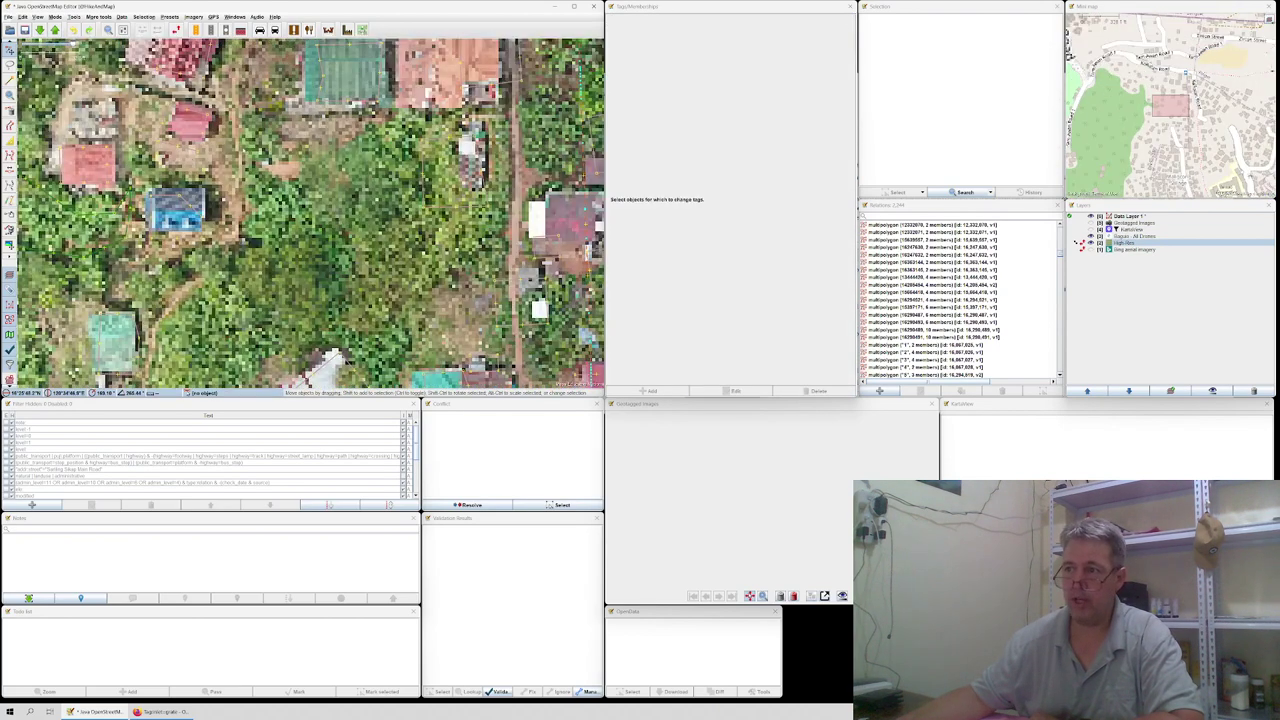